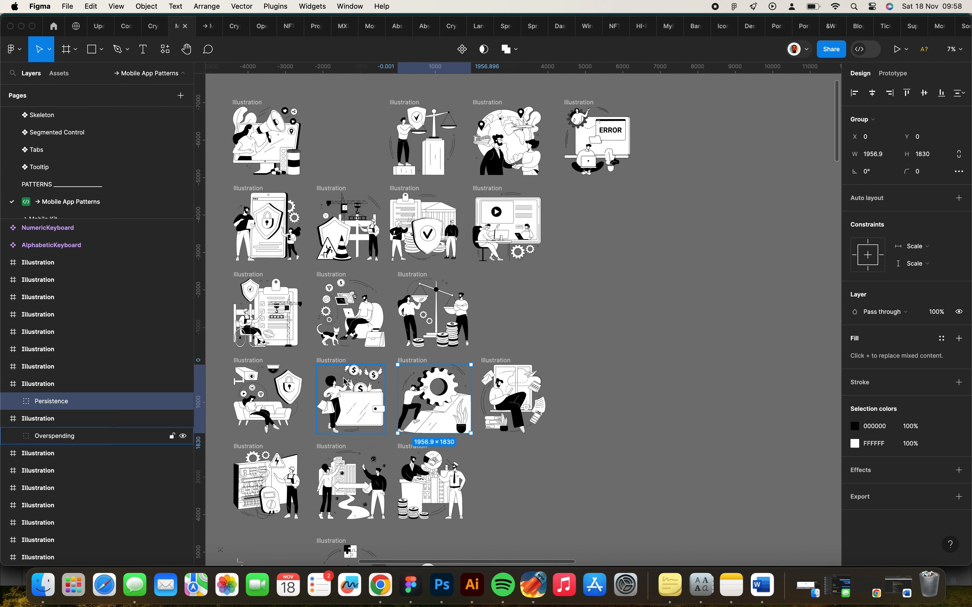
Place a copy of the Illustration frame with the woman and wallet on empty canvas away from the other illustrations
click(331, 364)
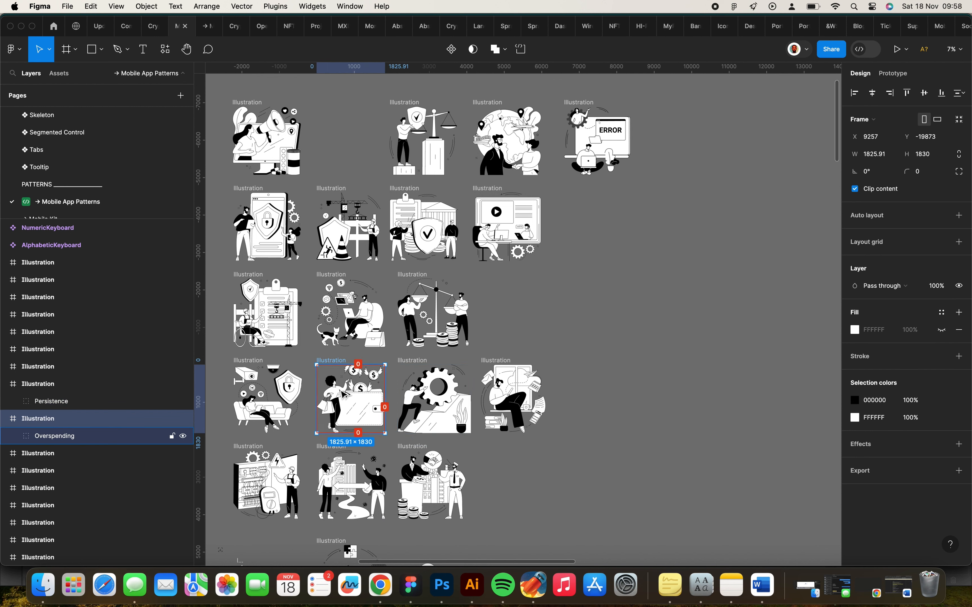
drag(345, 395, 683, 301)
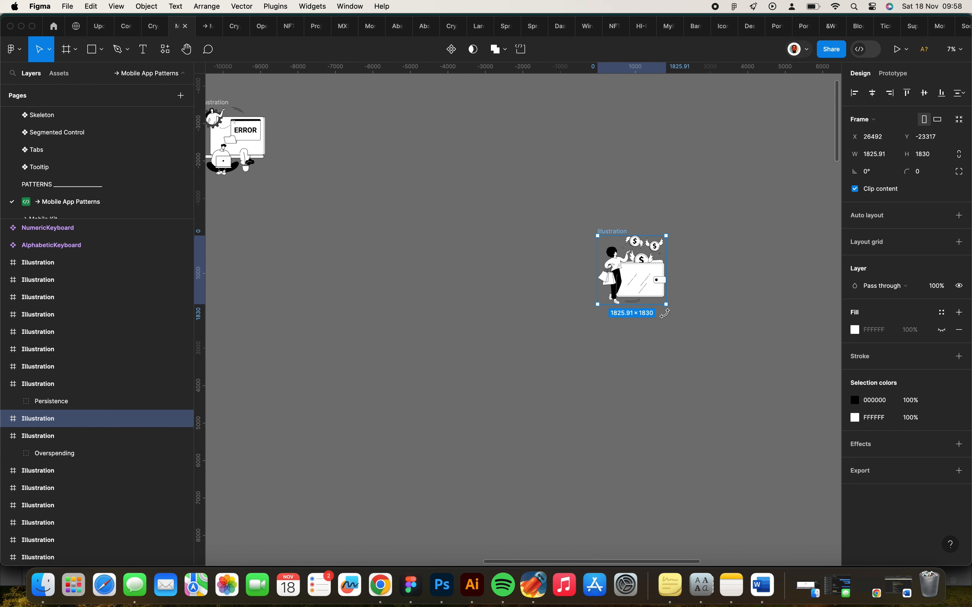
Delete the woman figure and the group of small decorative marks from the copied wallet illustration
scroll(678, 292, up, 5)
scroll(679, 286, up, 5)
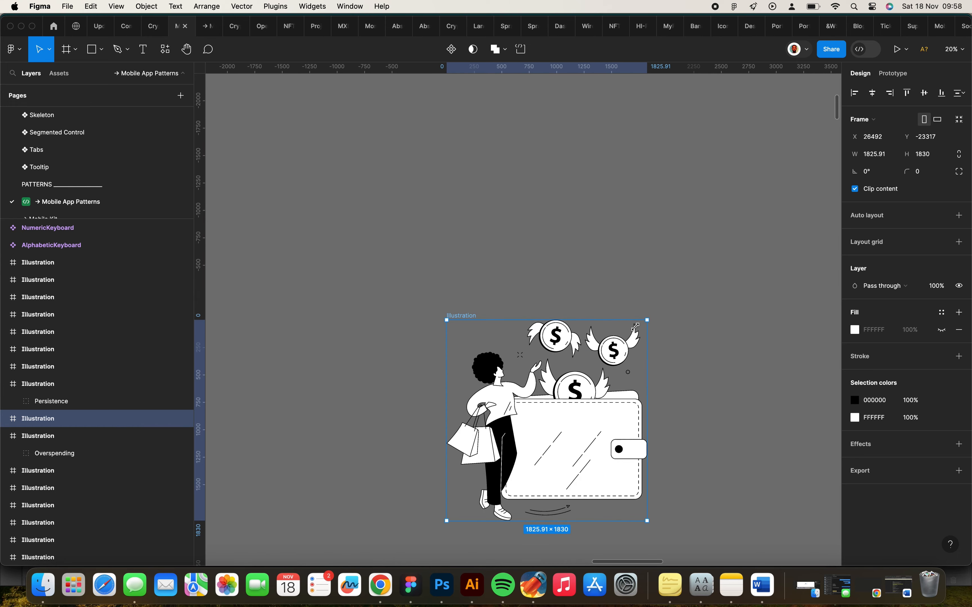
scroll(635, 327, down, 3)
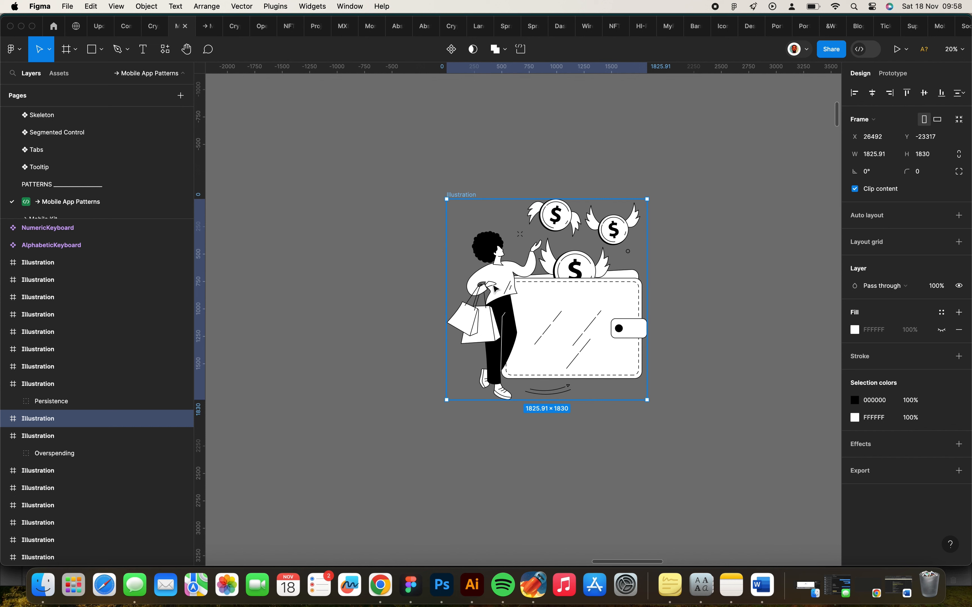
double_click(495, 289)
double_click(495, 289)
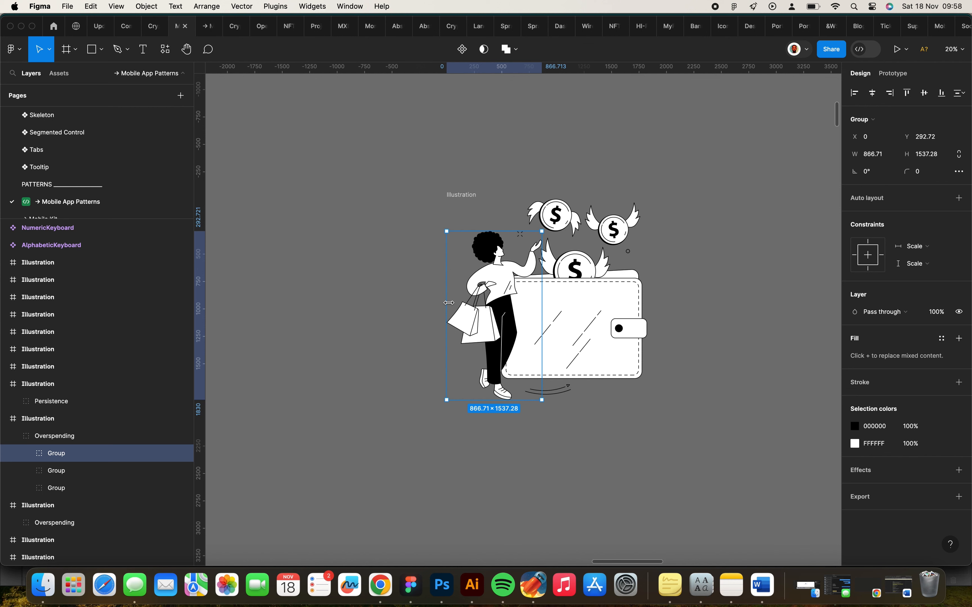
key(Delete)
click(519, 234)
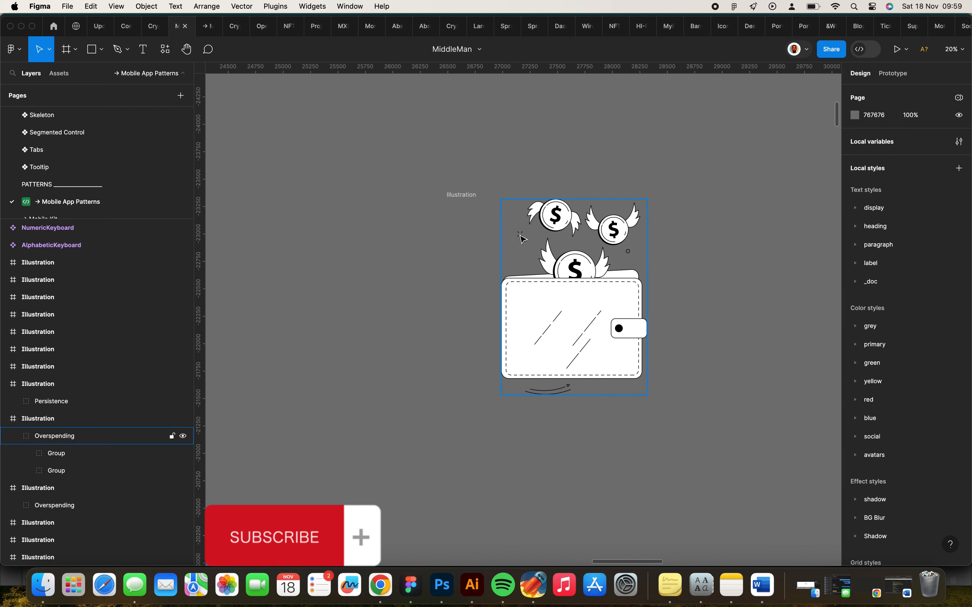
click(519, 234)
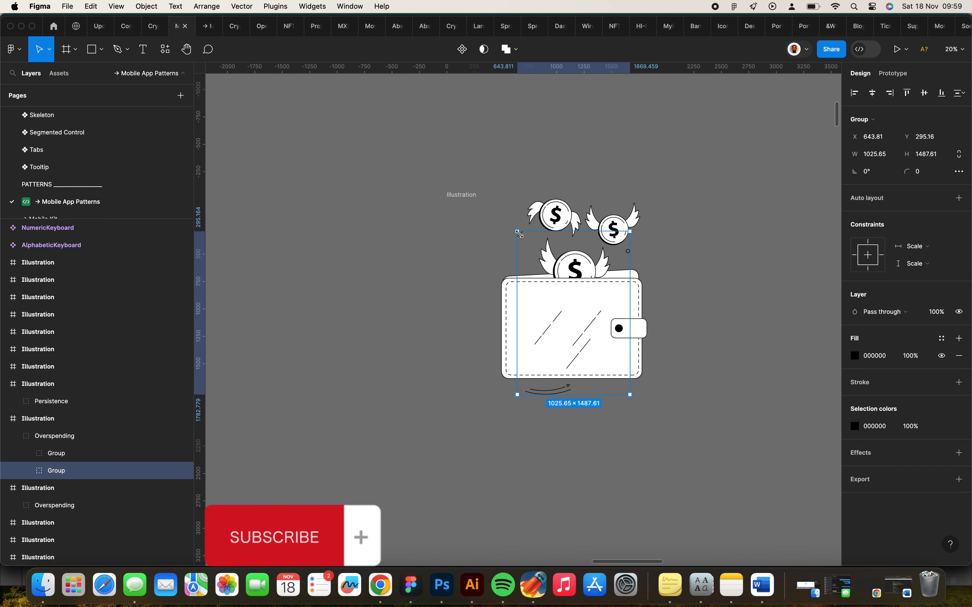
key(Delete)
Delete the two winged coins flying above the wallet, keeping the one tucked into it
click(56, 453)
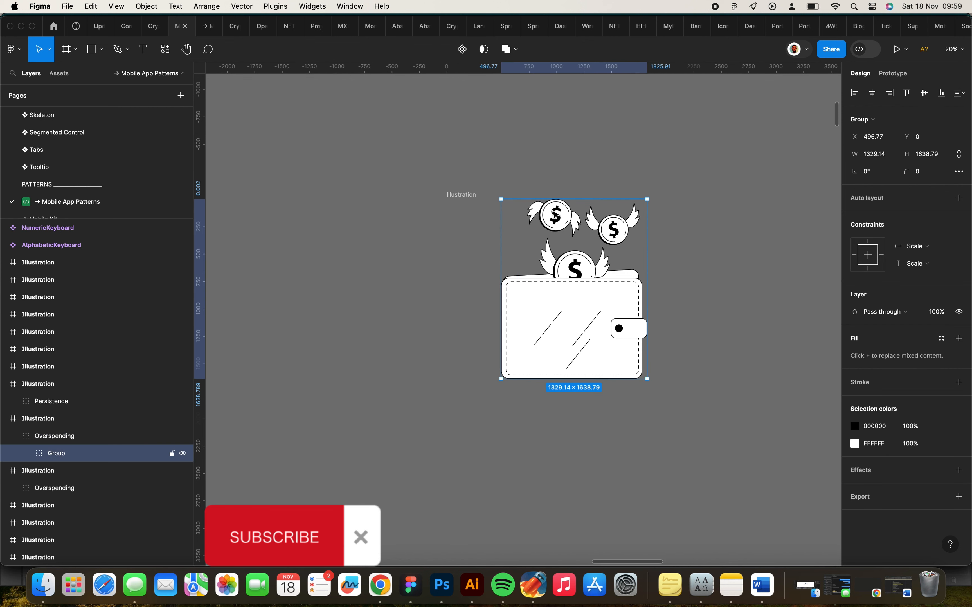
double_click(554, 217)
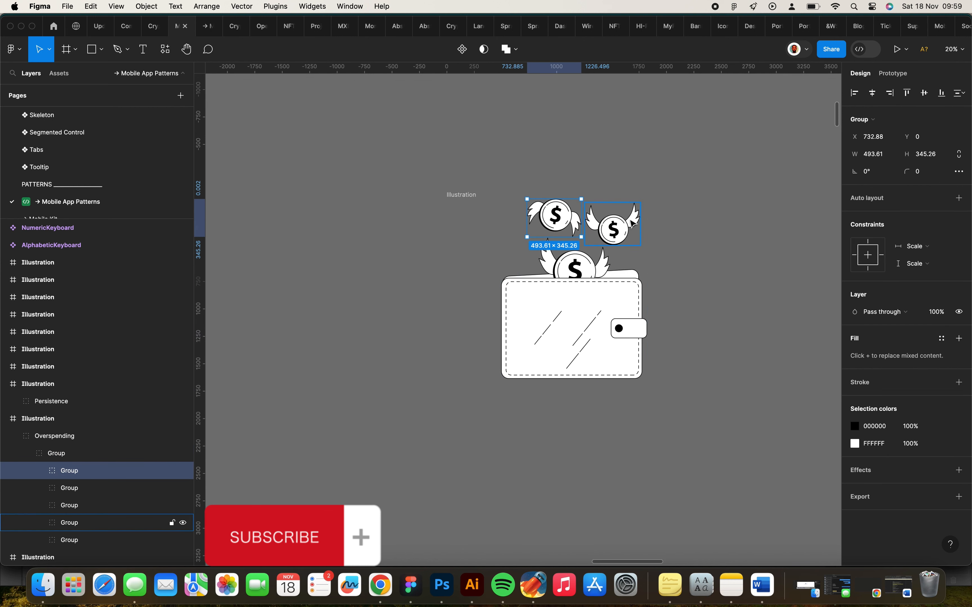
shift+click(632, 223)
key(Delete)
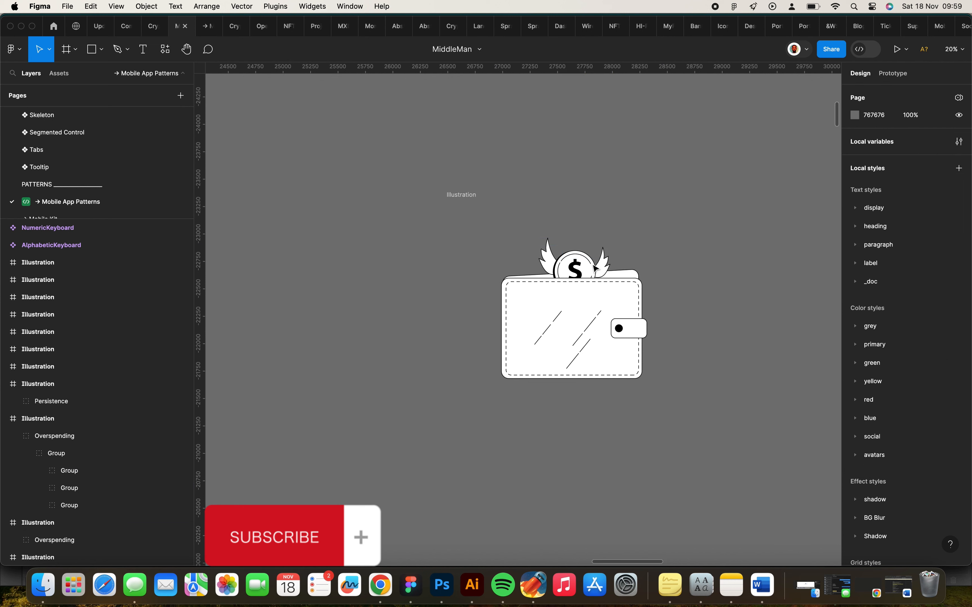
Delete both wings from the remaining coin in the wallet
scroll(598, 271, up, 5)
scroll(598, 271, down, 3)
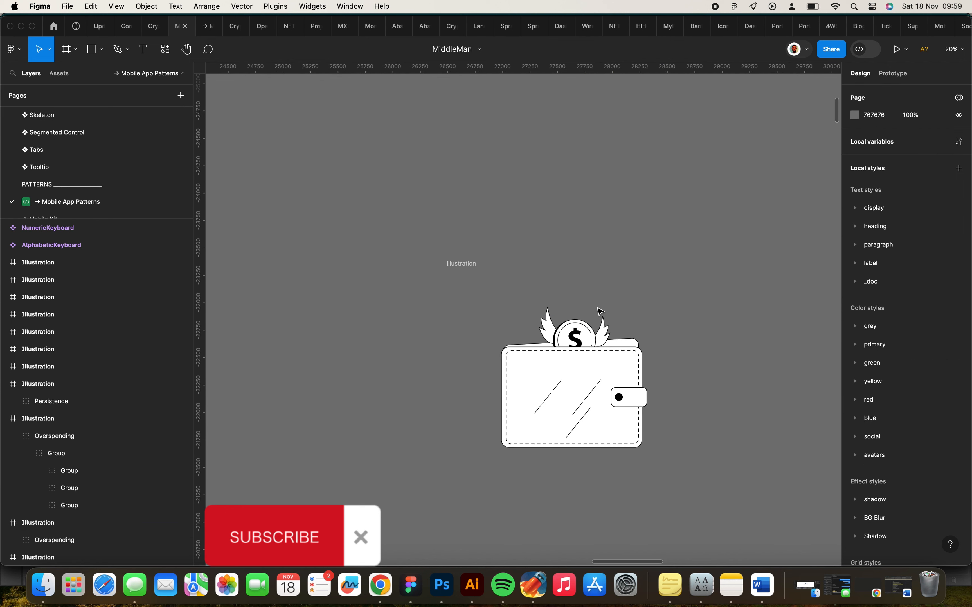
scroll(601, 312, up, 5)
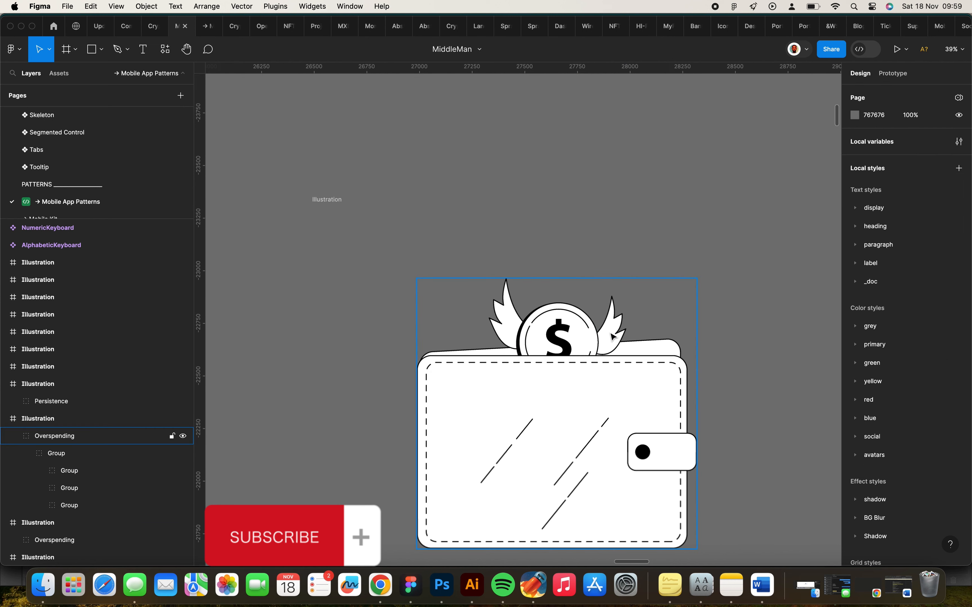
click(612, 337)
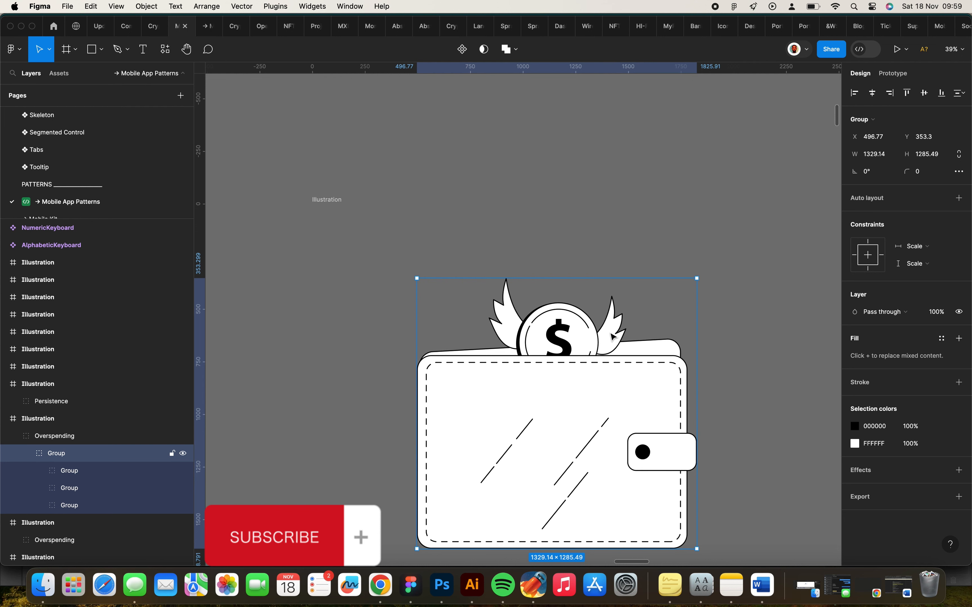
double_click(613, 337)
double_click(611, 335)
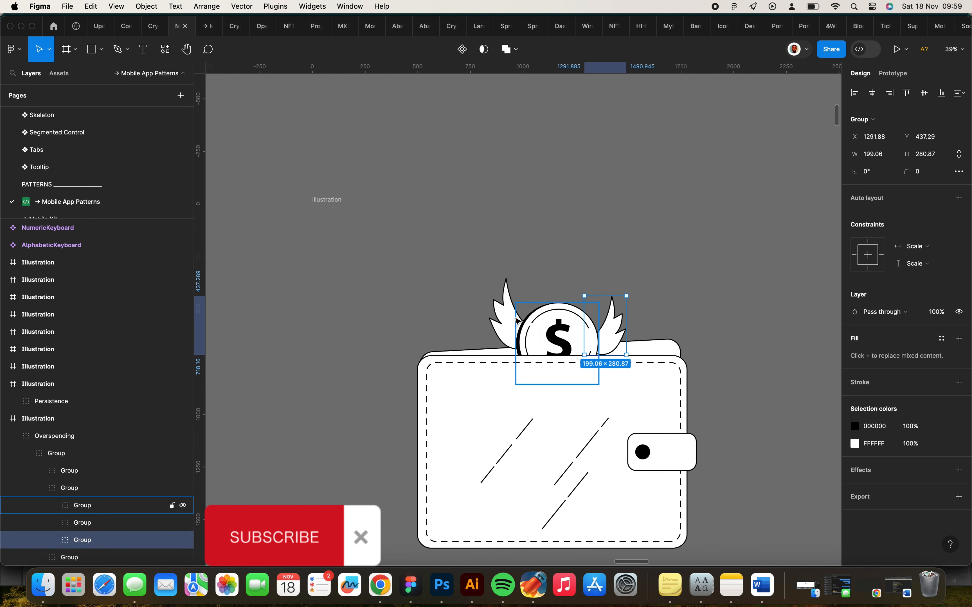
shift+click(507, 314)
key(Delete)
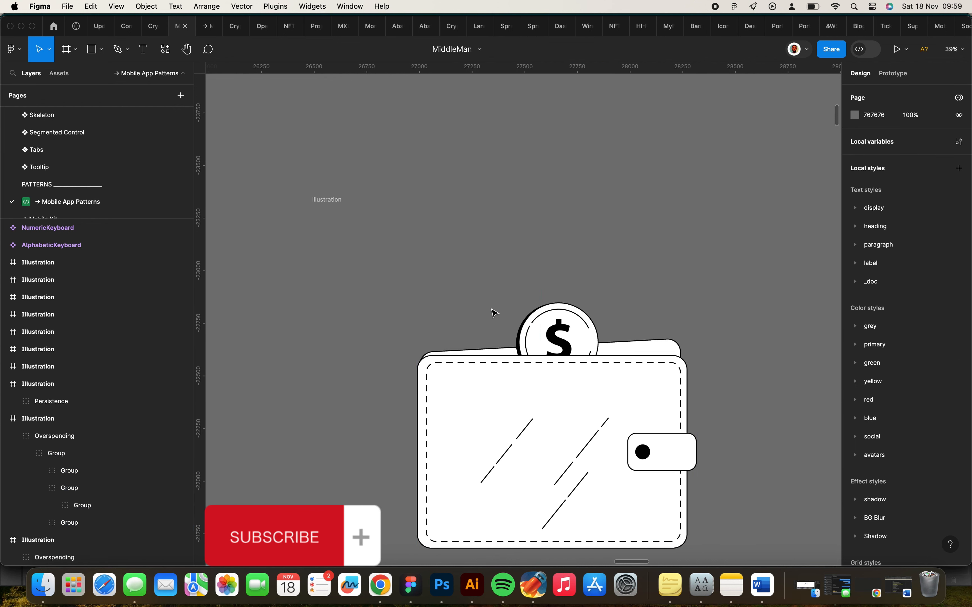
Lock the copied Illustration frame's proportions and set its width to 300
click(330, 208)
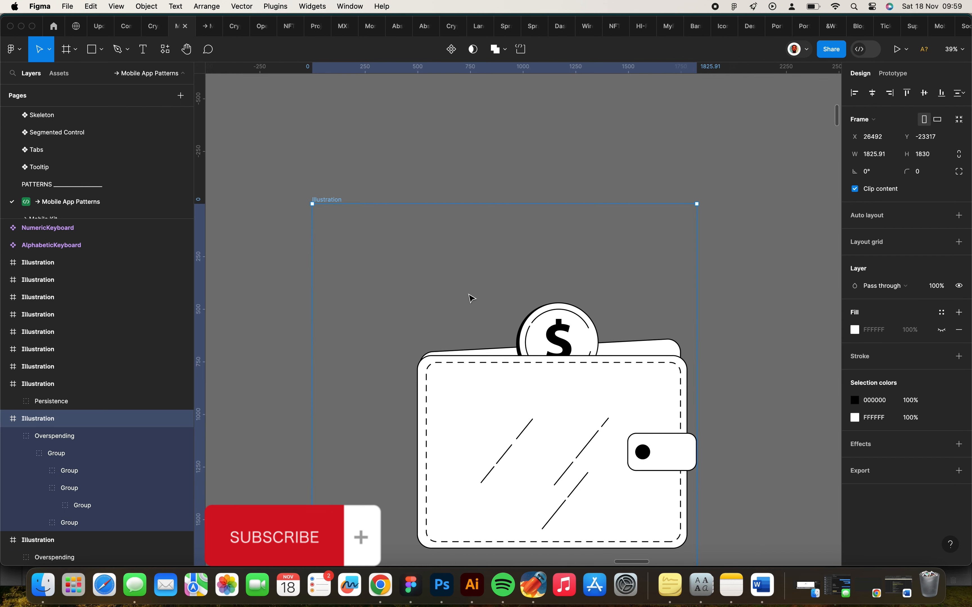
scroll(545, 369, down, 2)
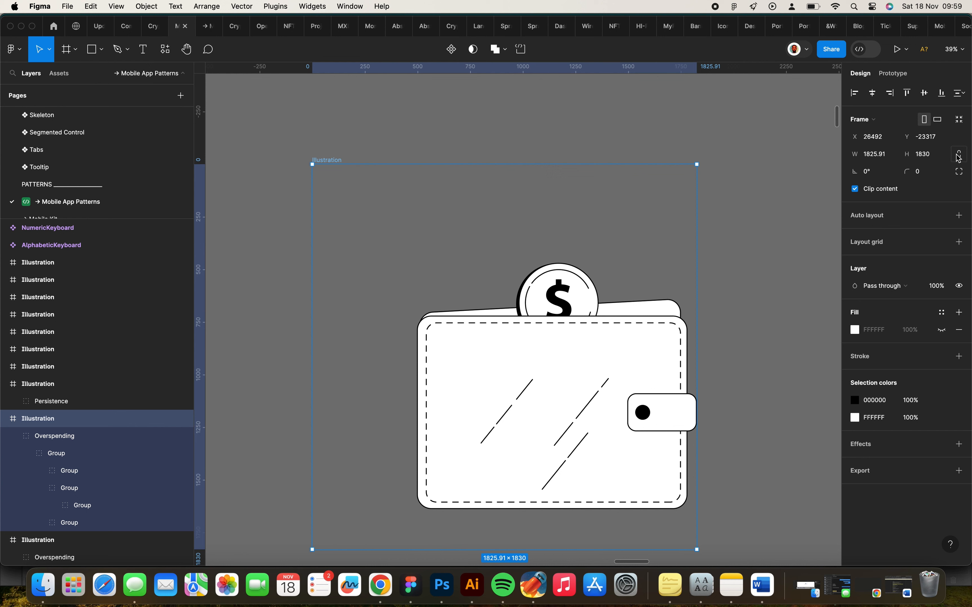
click(879, 159)
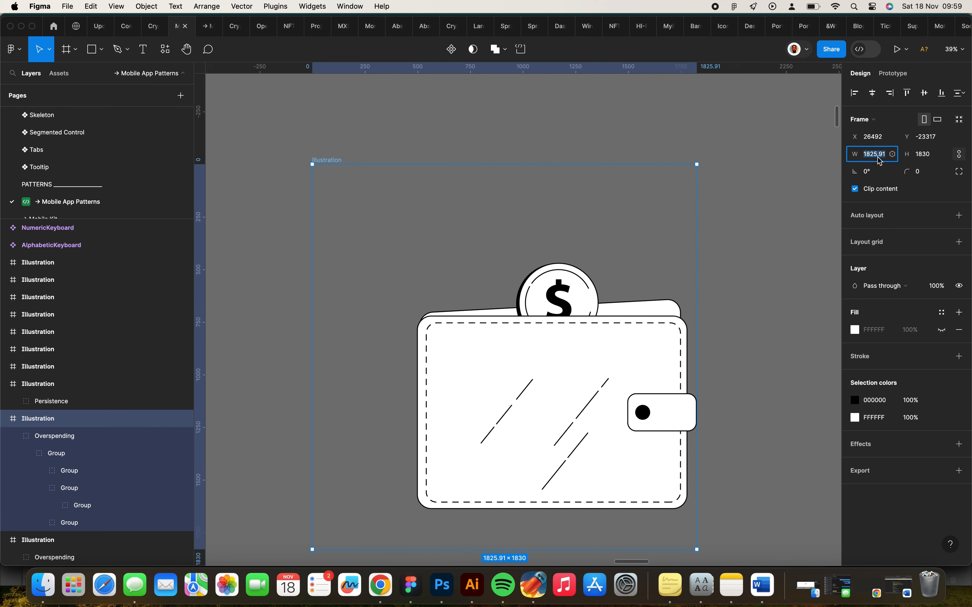
text(300)
key(Return)
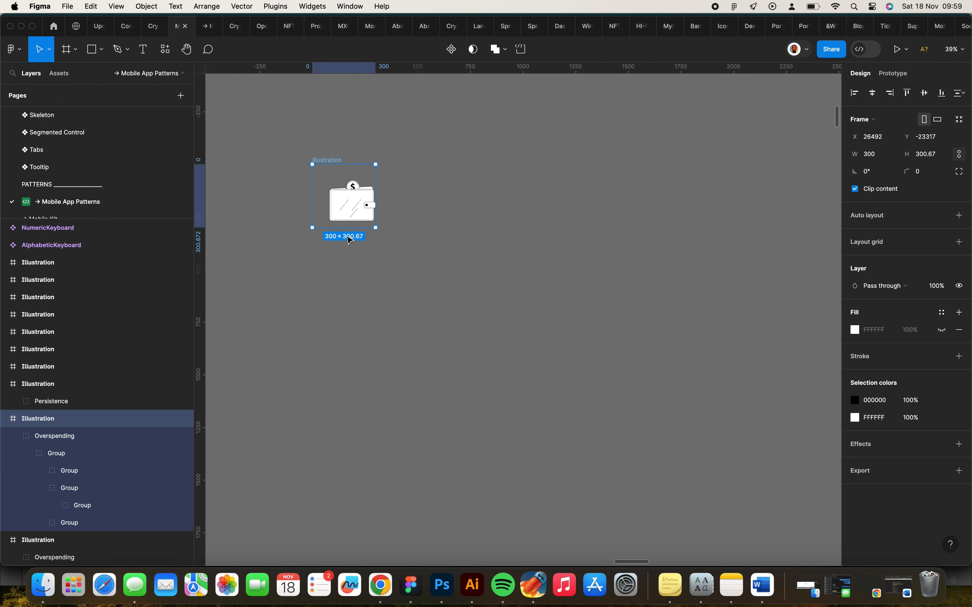
Shrink the Overspending wallet group to about 154 × 136 and move it to X 53, Y 115 within the frame
scroll(329, 225, up, 5)
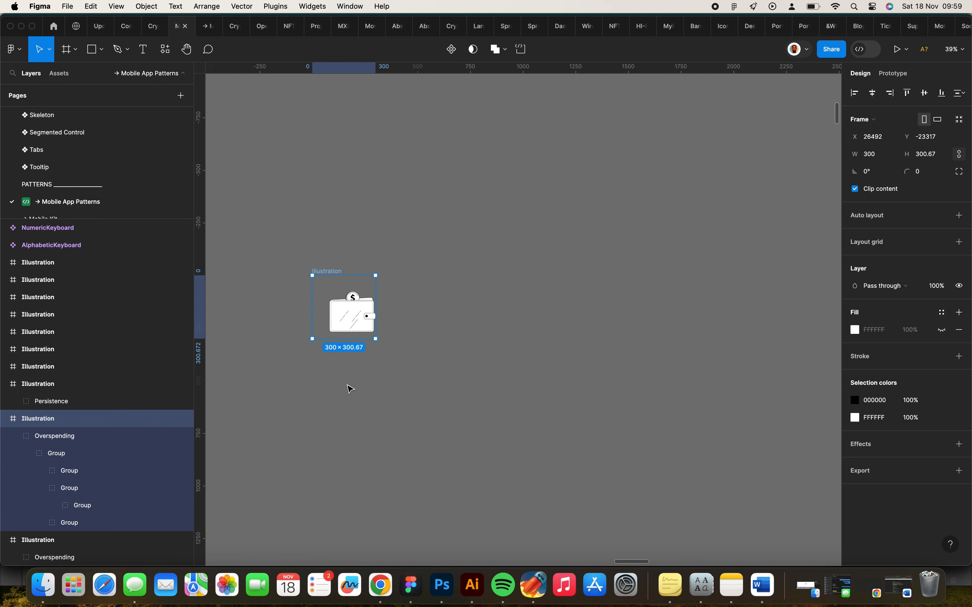
scroll(333, 330, up, 10)
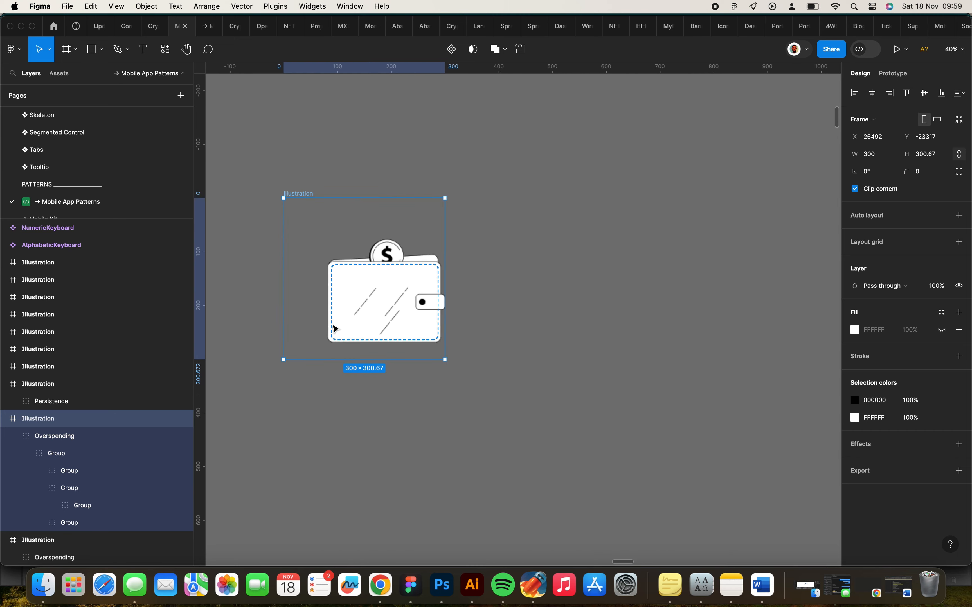
click(428, 294)
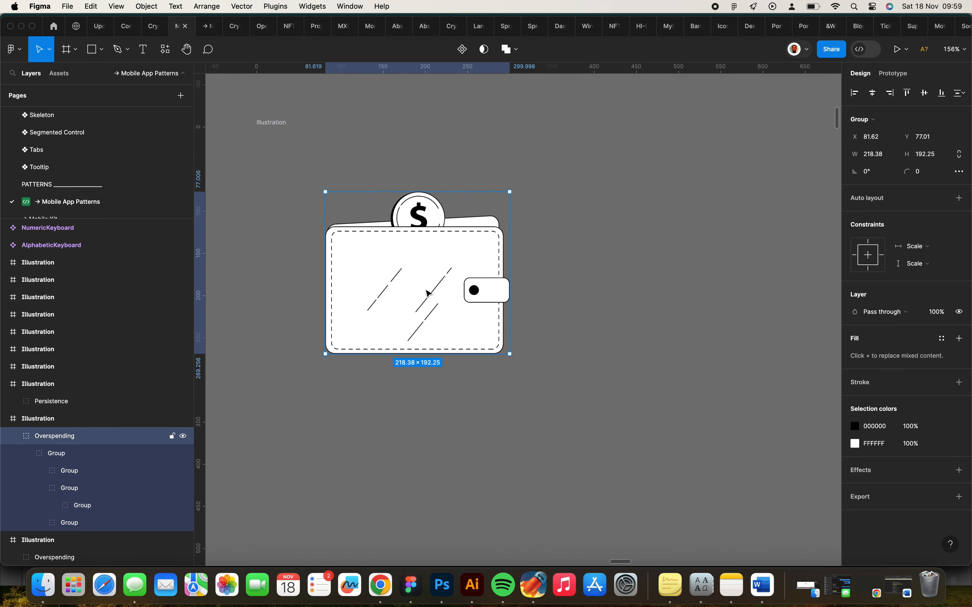
drag(426, 290, 395, 290)
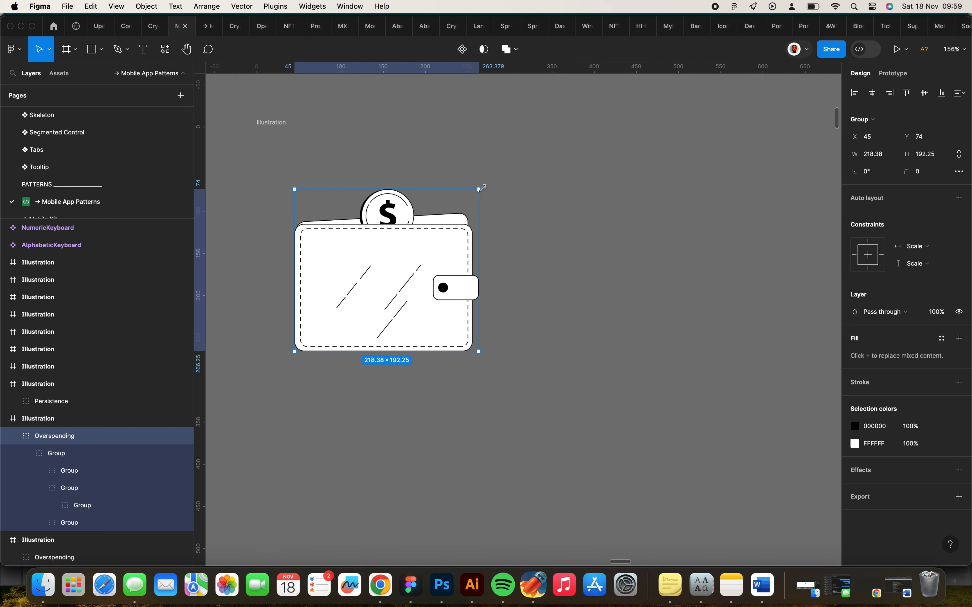
drag(470, 195, 416, 244)
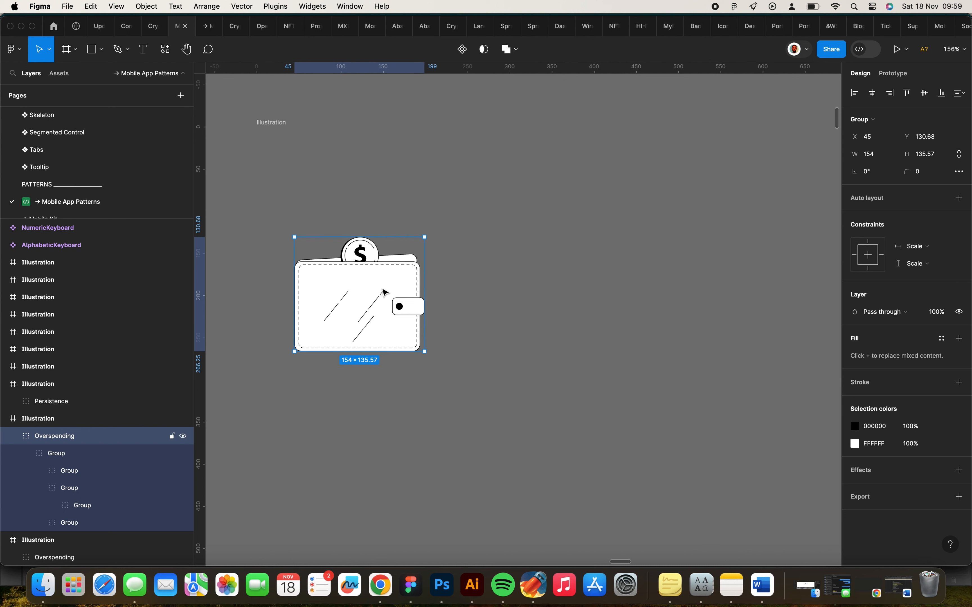
drag(382, 289, 388, 276)
click(283, 129)
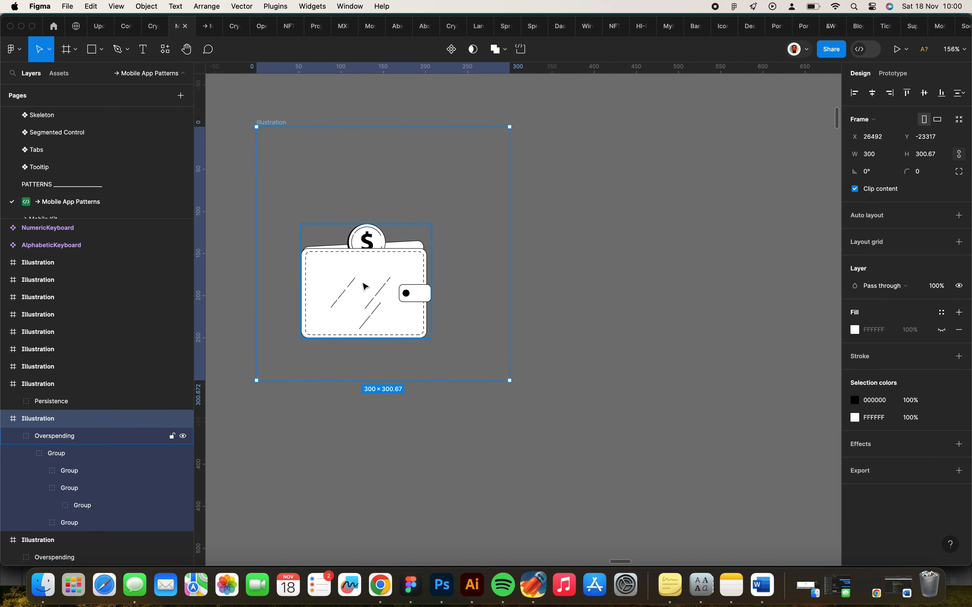
Enlarge the wallet group to about 172 × 151 and centre it horizontally and vertically in the Illustration frame
click(365, 286)
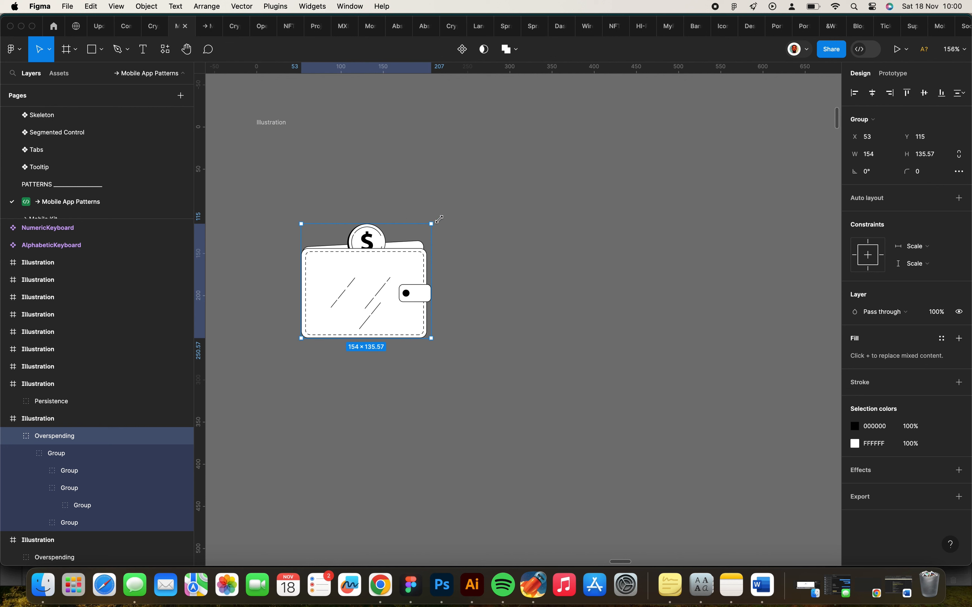
drag(439, 219, 446, 211)
drag(411, 258, 413, 261)
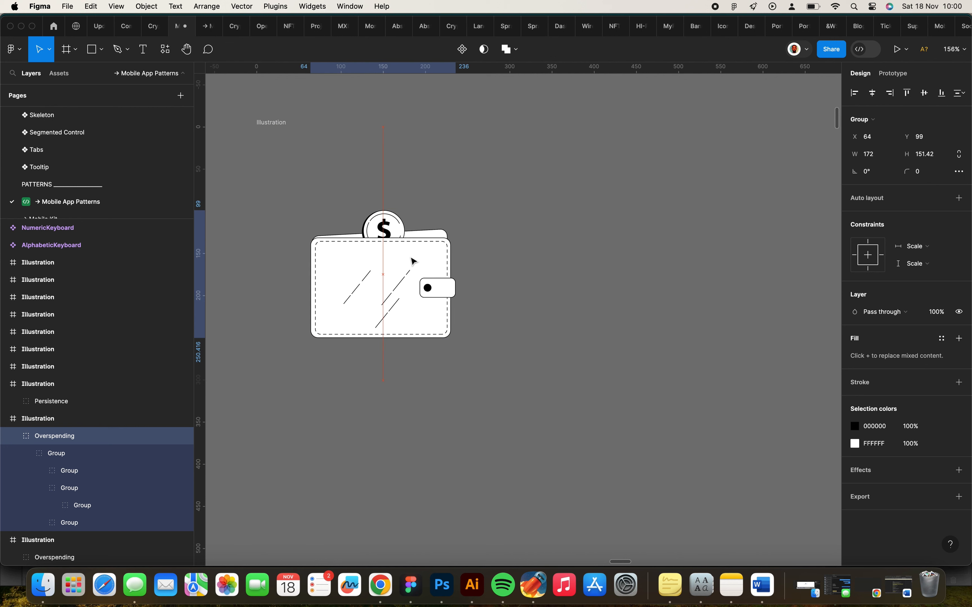
click(282, 127)
click(389, 272)
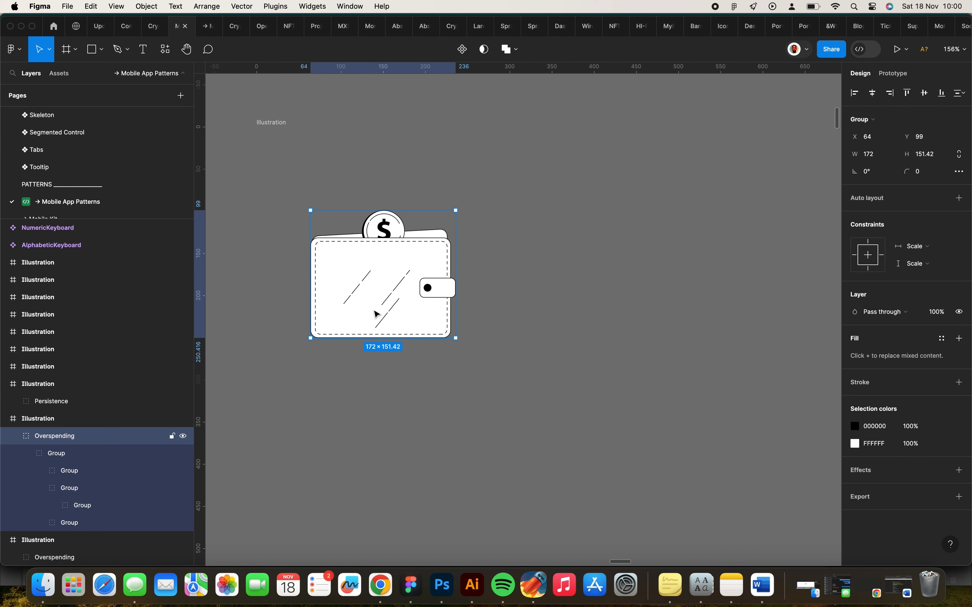
click(924, 92)
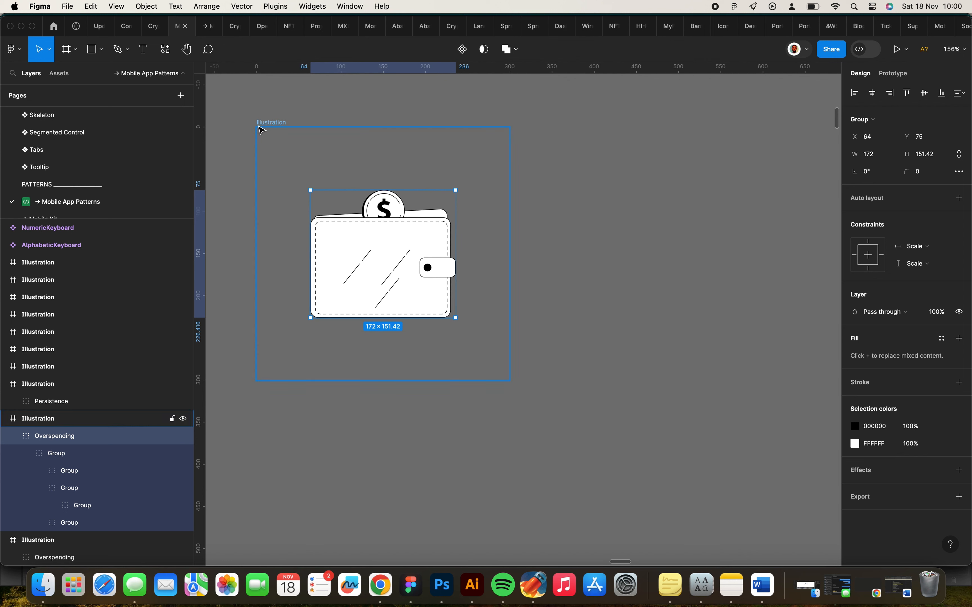
click(259, 124)
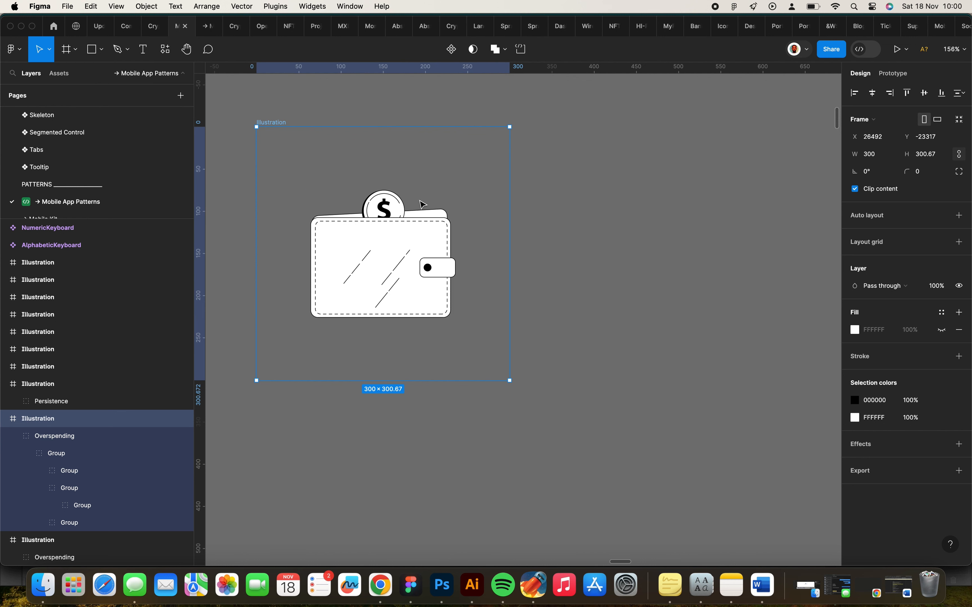
Move the coin group straight down to Y 115 so that it sits behind the wallet front
click(380, 205)
double_click(380, 205)
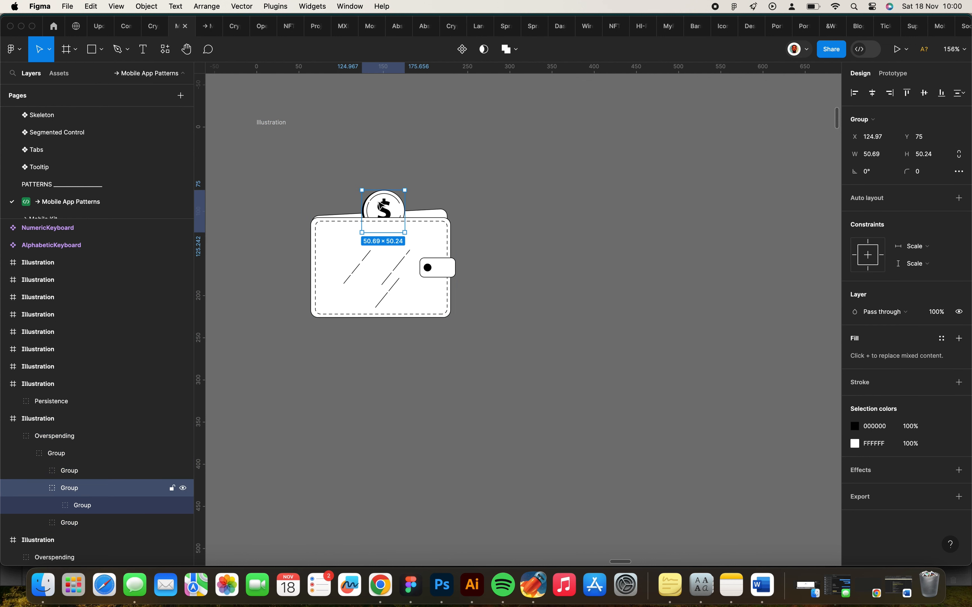
key(shift+Down)
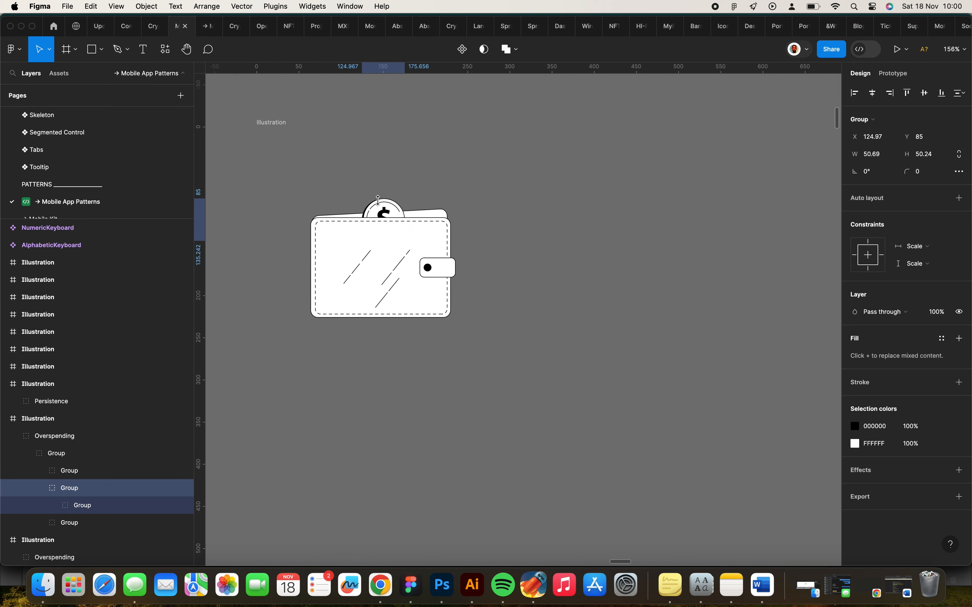
key(shift+Down)
key(shift+Down)
key(shift+Down)
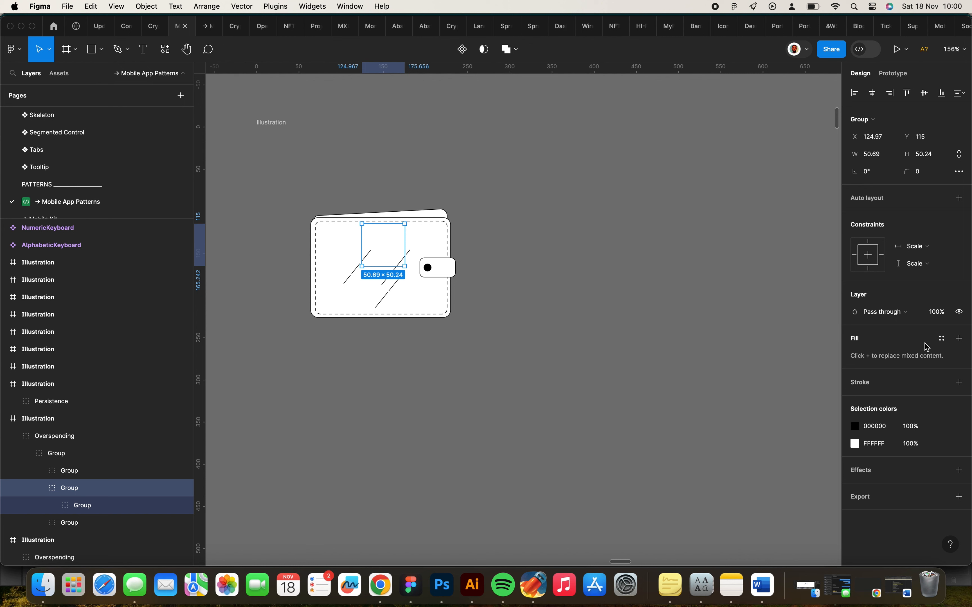
Set the coin group's layer opacity to 0%
click(941, 314)
text(0)
key(Return)
Duplicate the 300-wide Illustration frame containing the wallet
click(275, 122)
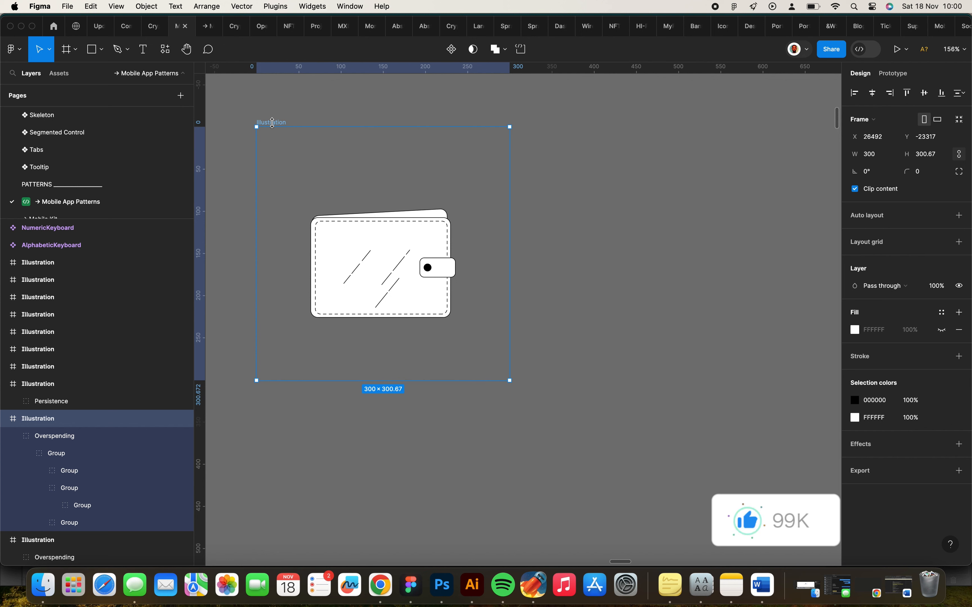
key(super+d)
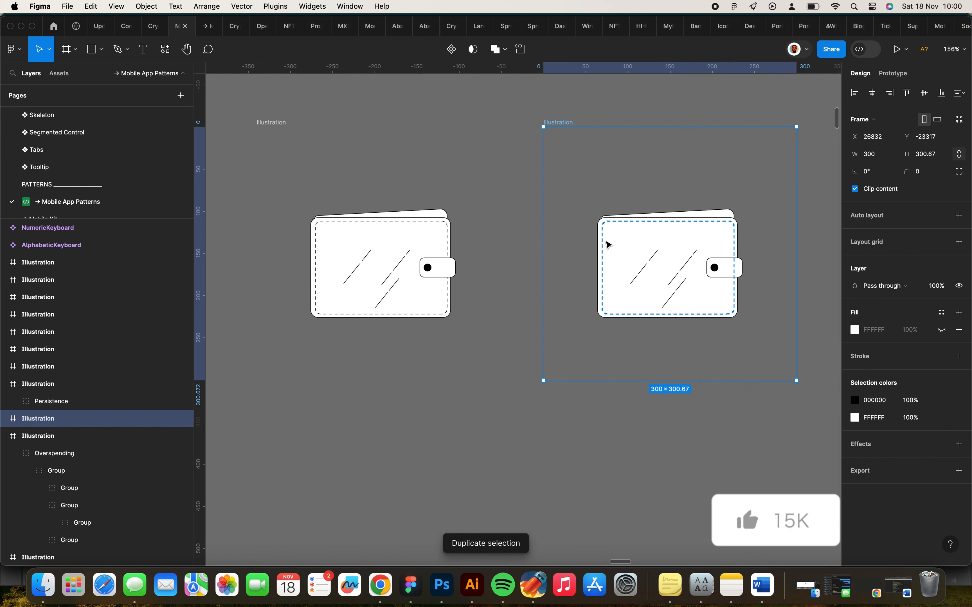
Place the duplicated Illustration frame directly below the original, aligned to its edges, and rotate its wallet group to 180°
scroll(607, 245, down, 2)
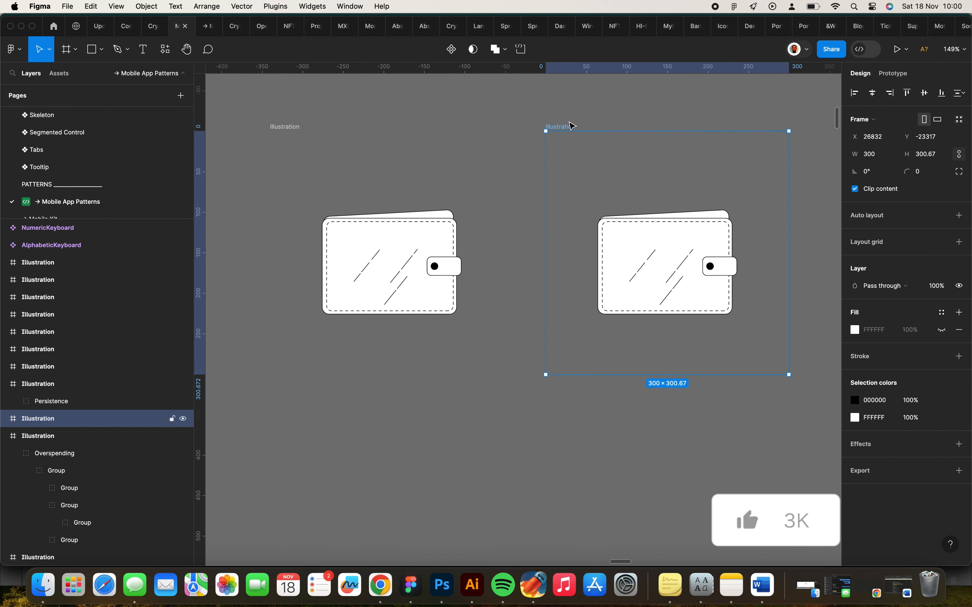
drag(571, 127, 300, 382)
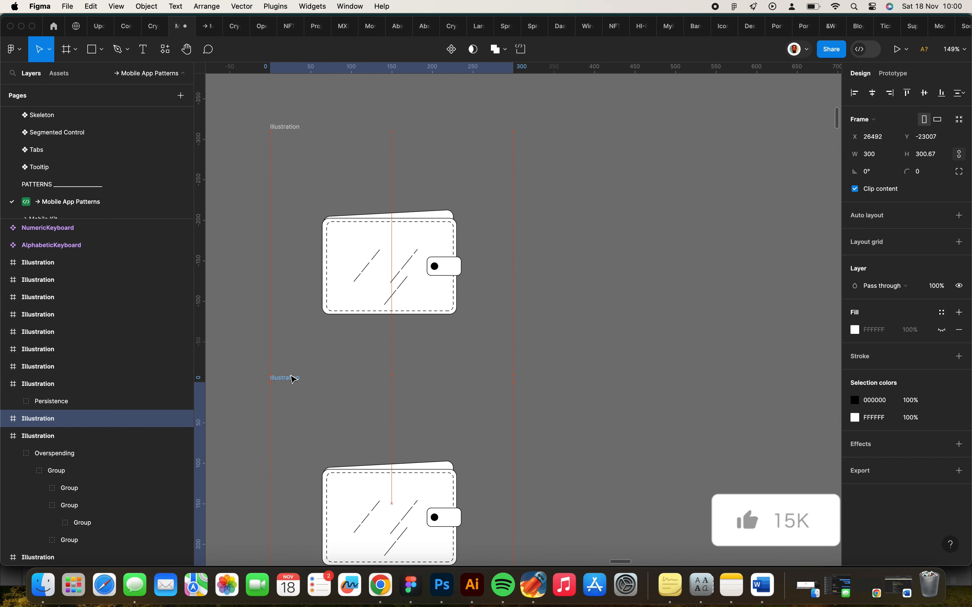
scroll(305, 371, down, 3)
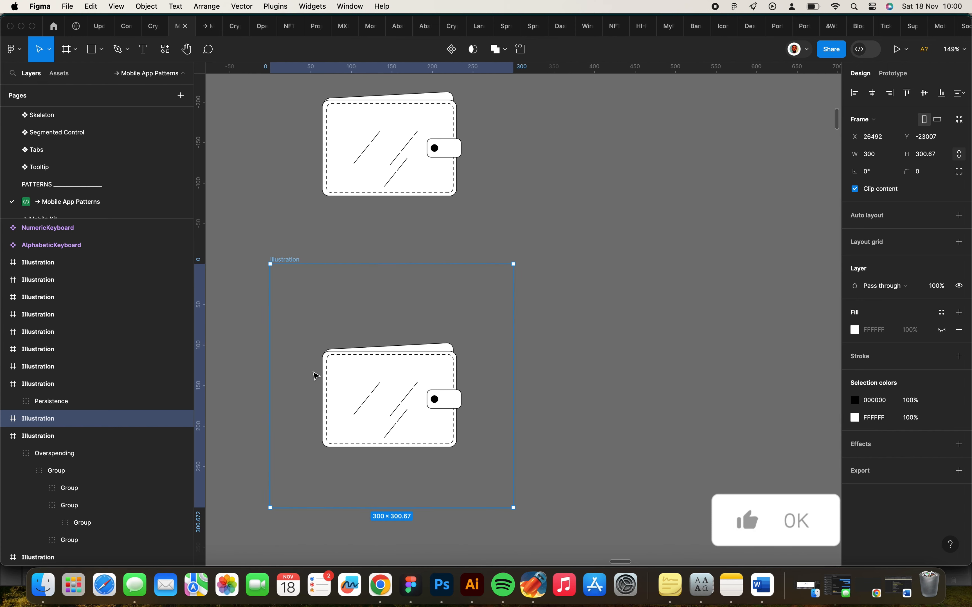
click(368, 399)
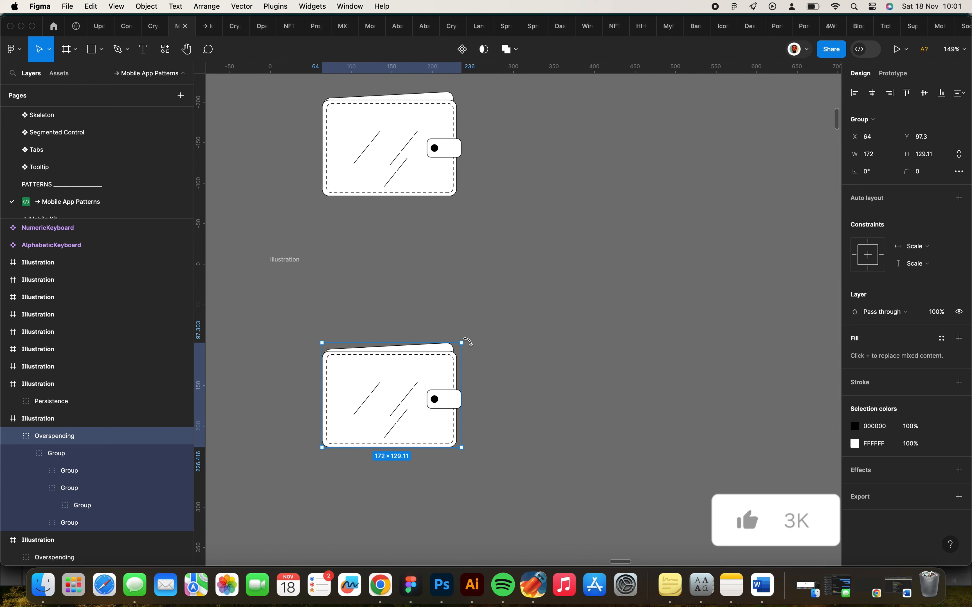
click(875, 177)
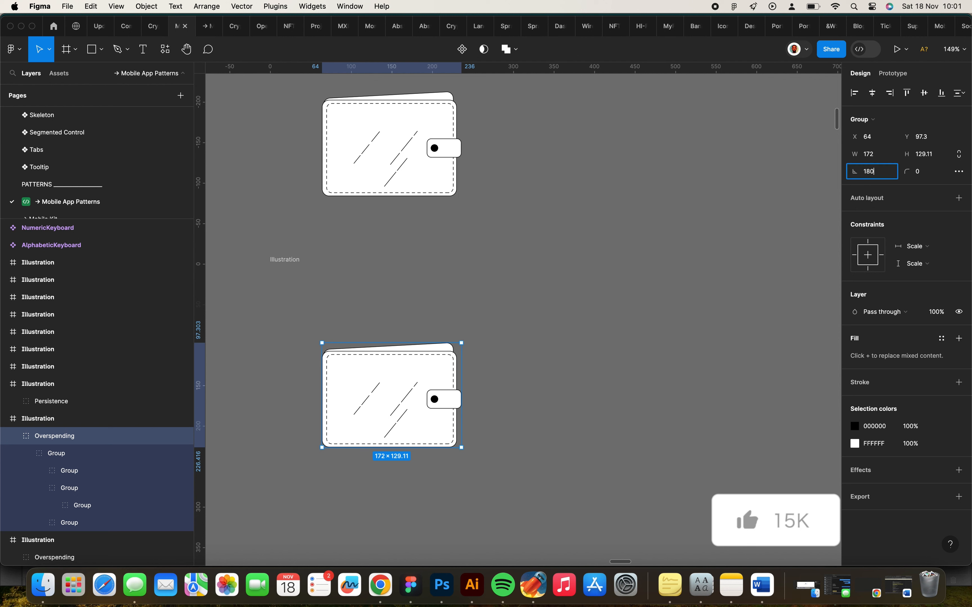
text(180)
key(Return)
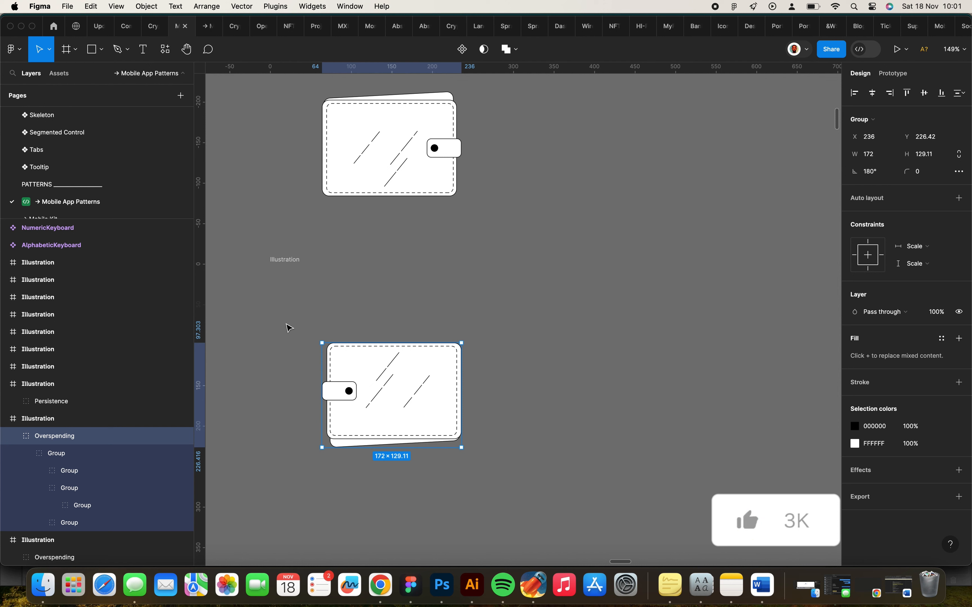
Duplicate the frame with the upside-down wallet and place the copy beneath it as the third state
click(292, 261)
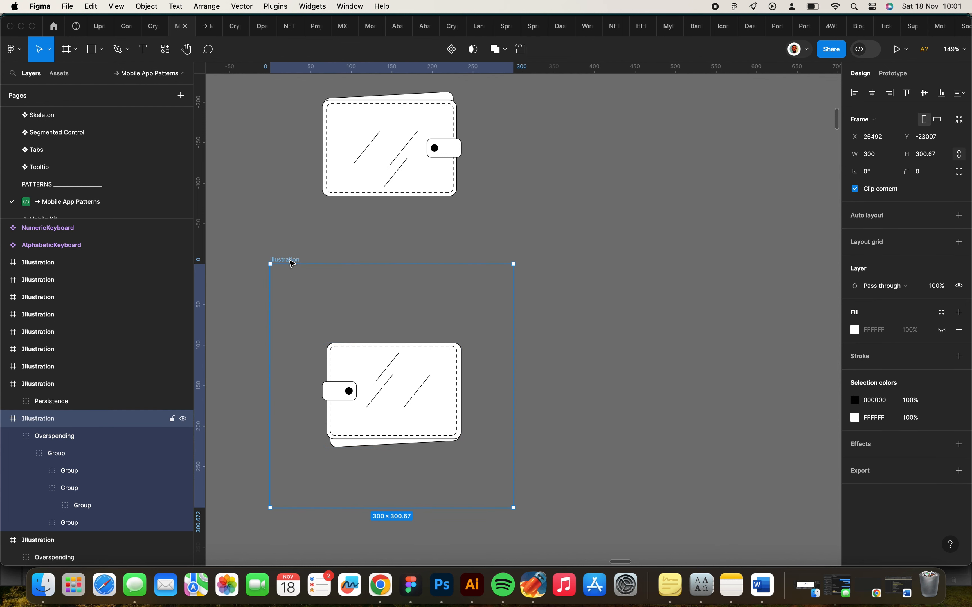
key(super+d)
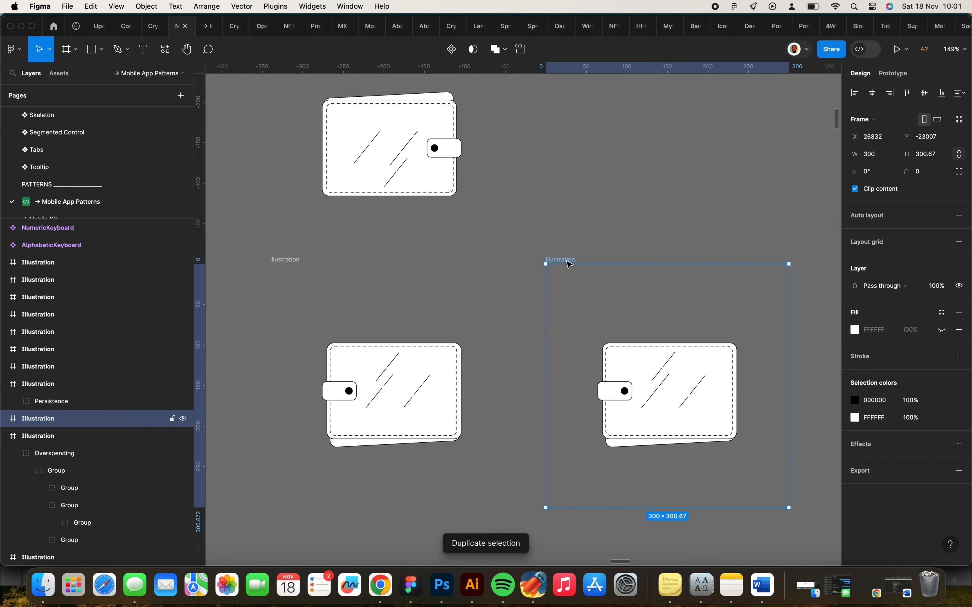
drag(570, 264, 321, 501)
Rotate the wallet group in the third frame clockwise to about 151°
scroll(393, 381, down, 6)
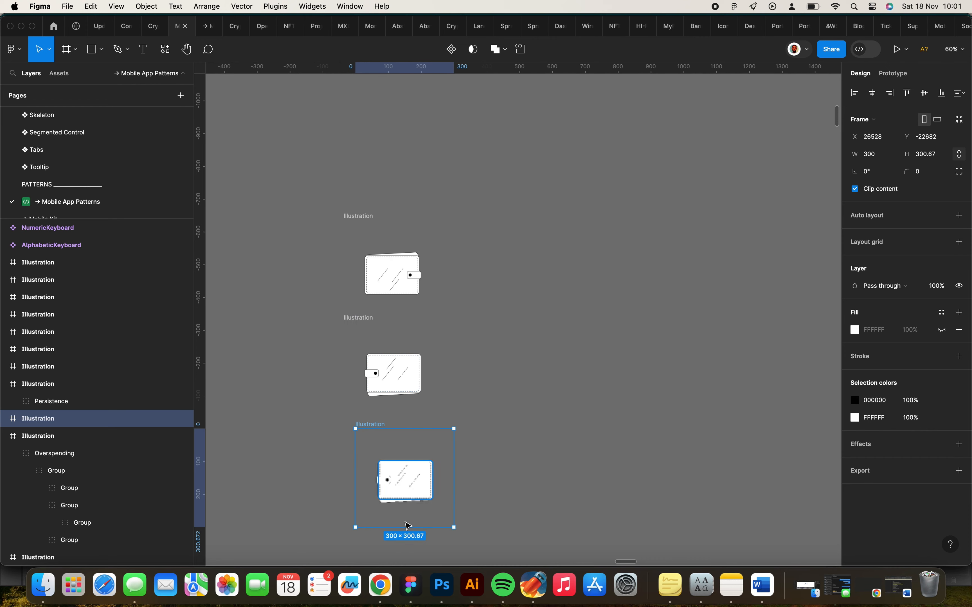
scroll(424, 502, up, 3)
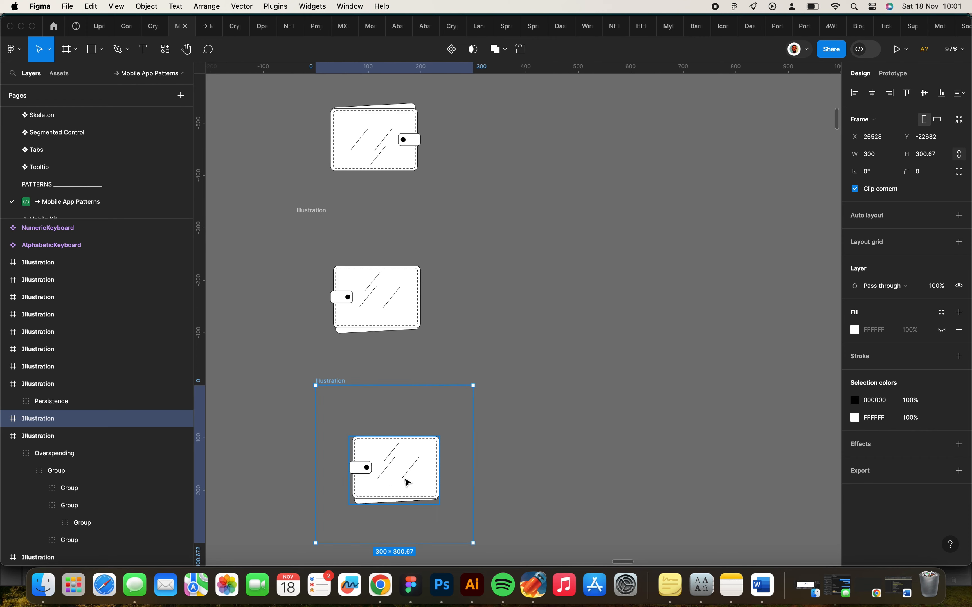
click(405, 480)
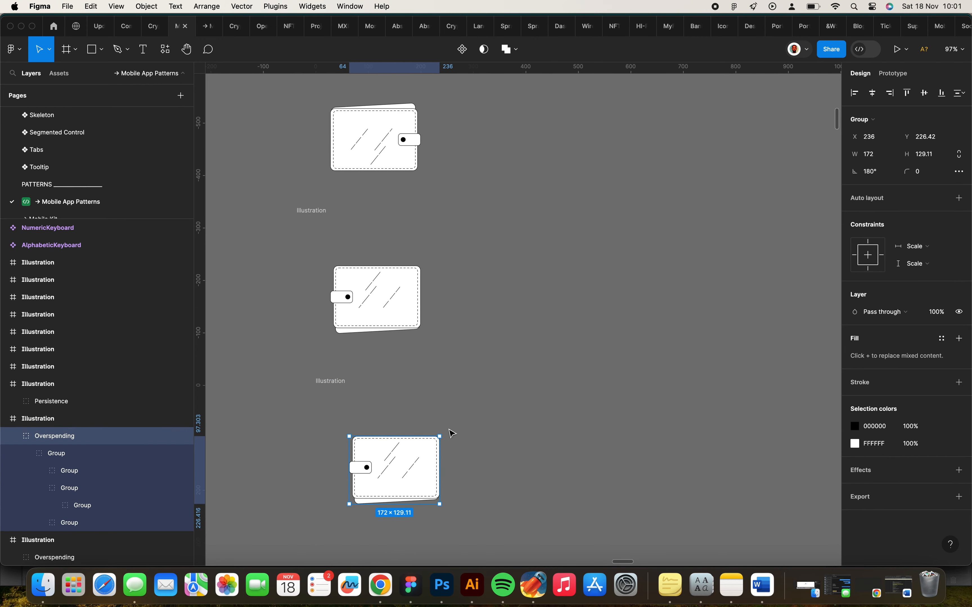
drag(444, 432, 472, 457)
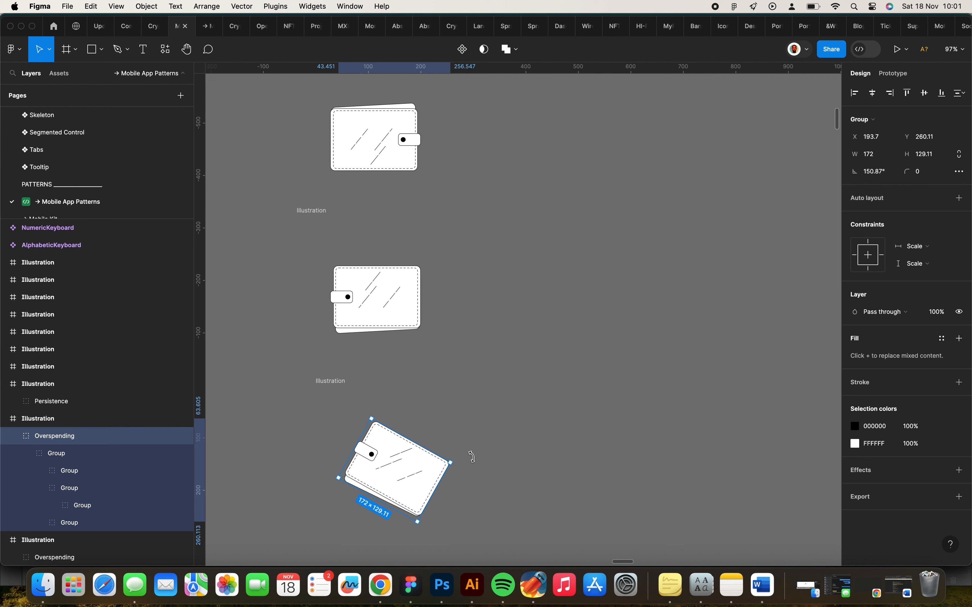
Duplicate the tilted-wallet frame, place the copy beneath it, and tilt the copy's wallet group the opposite way to about -151°
click(348, 384)
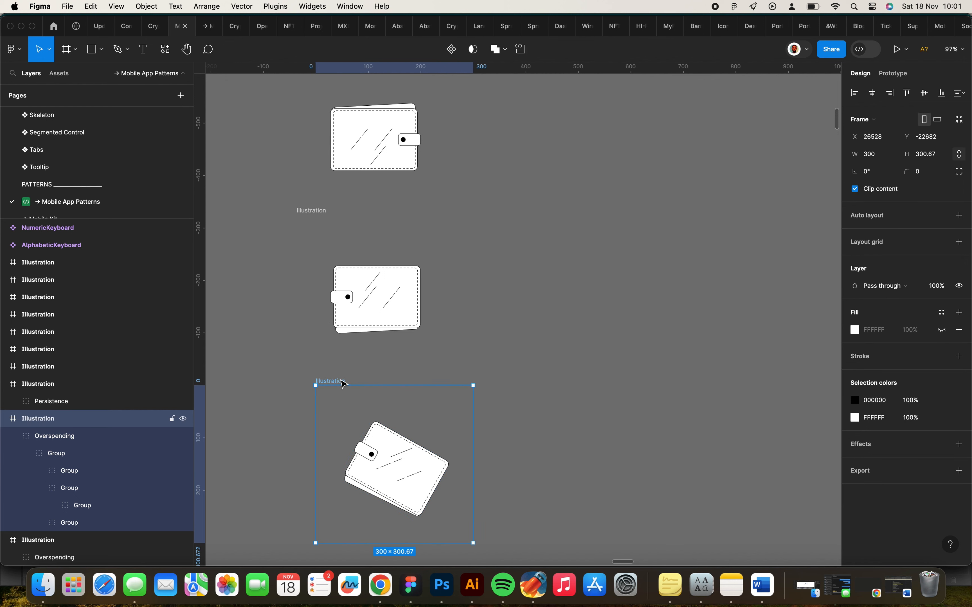
scroll(383, 397, down, 5)
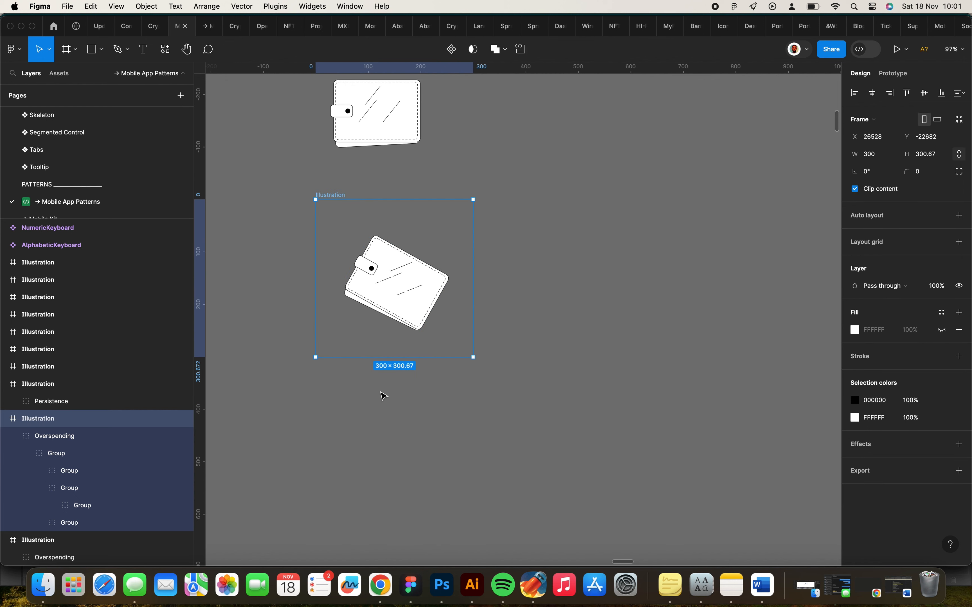
key(super+d)
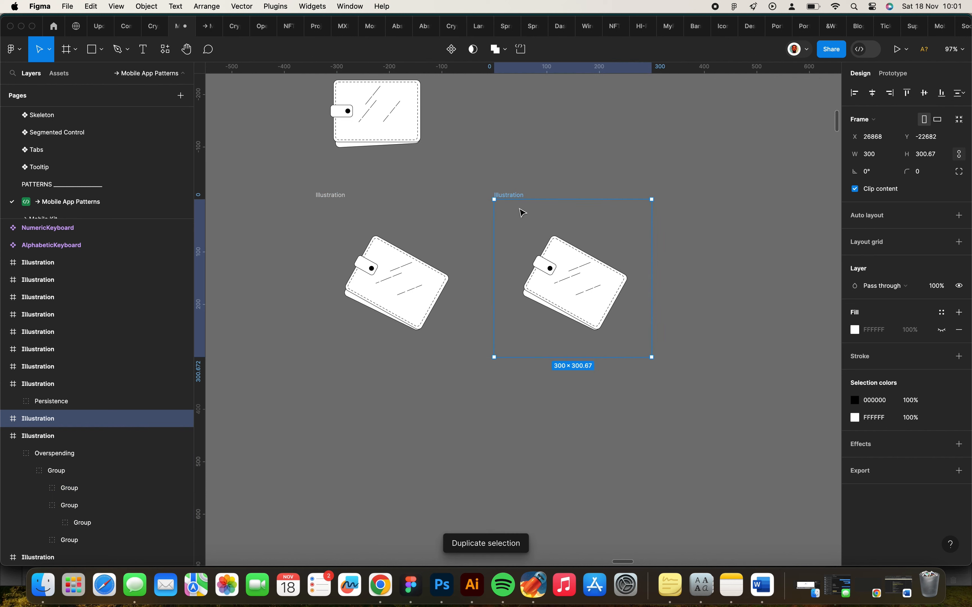
drag(502, 223, 331, 413)
click(388, 478)
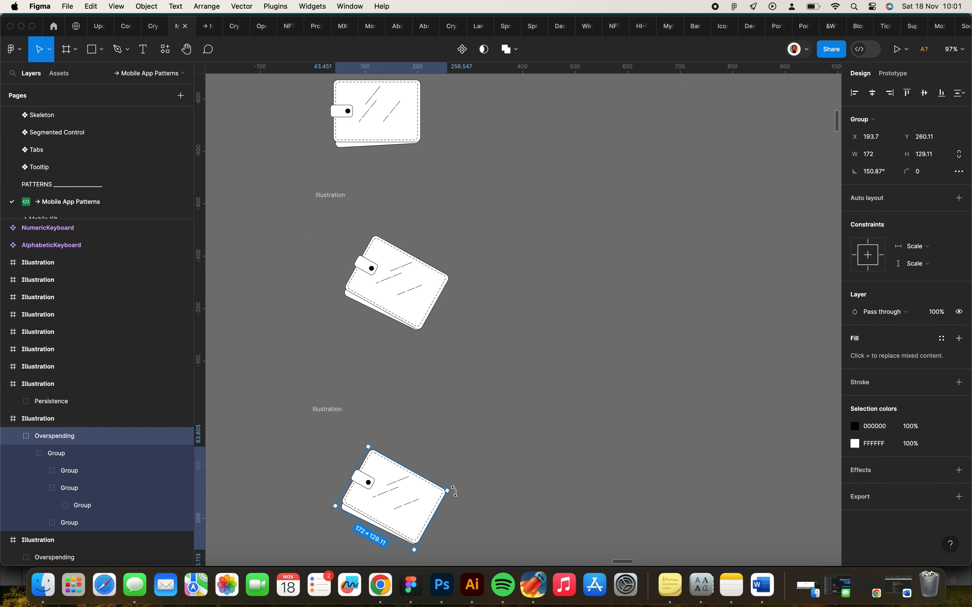
drag(454, 491, 425, 422)
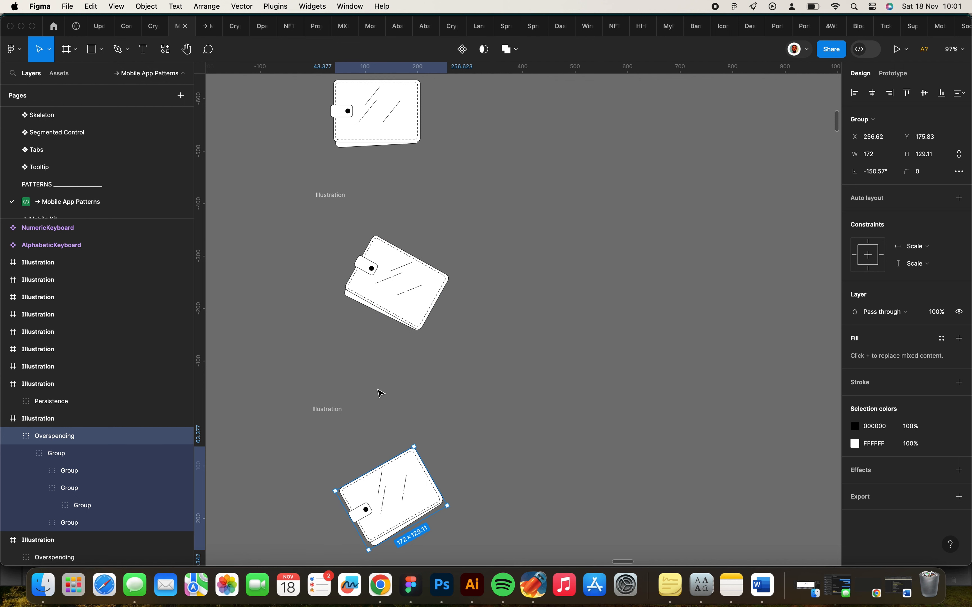
Duplicate the fourth wallet frame and place the copy directly below it, aligned at X 26522
scroll(331, 316, down, 6)
click(319, 173)
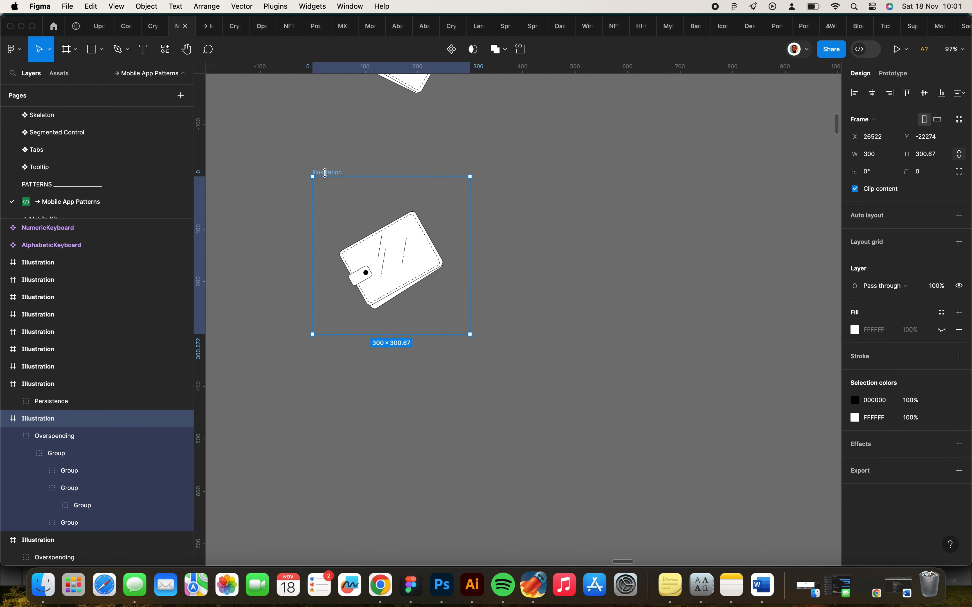
key(super+d)
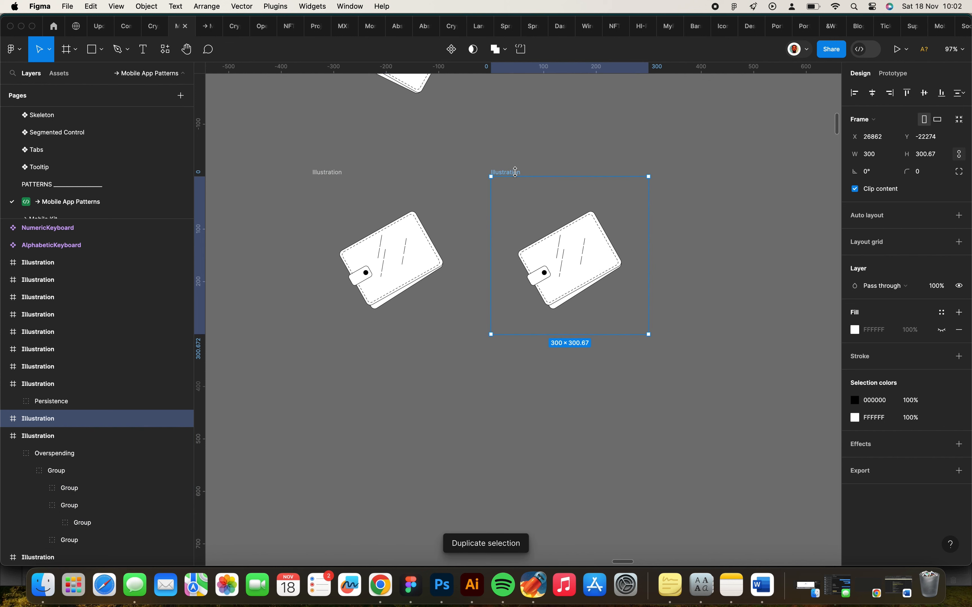
drag(515, 172, 335, 397)
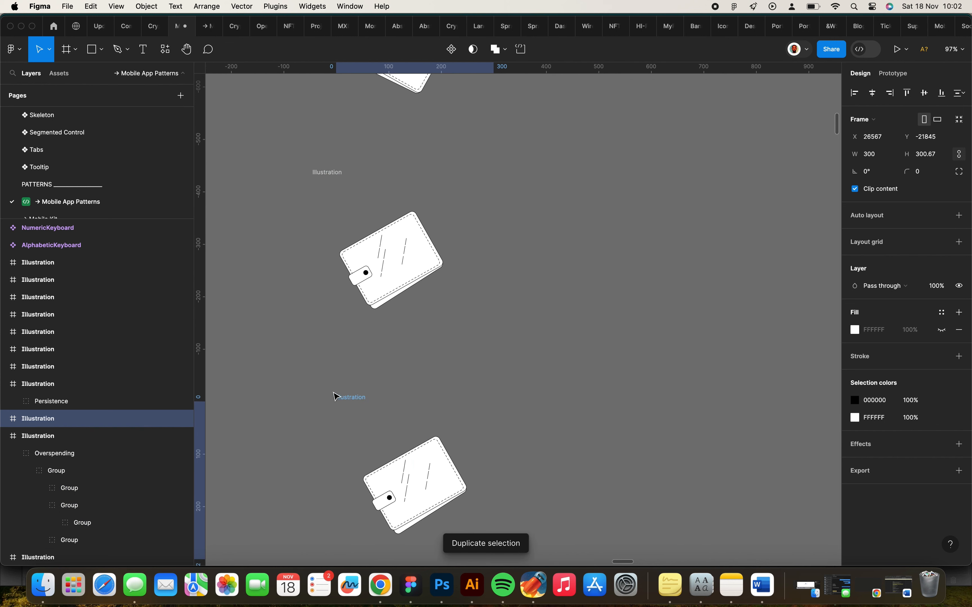
scroll(389, 348, down, 4)
scroll(432, 319, up, 7)
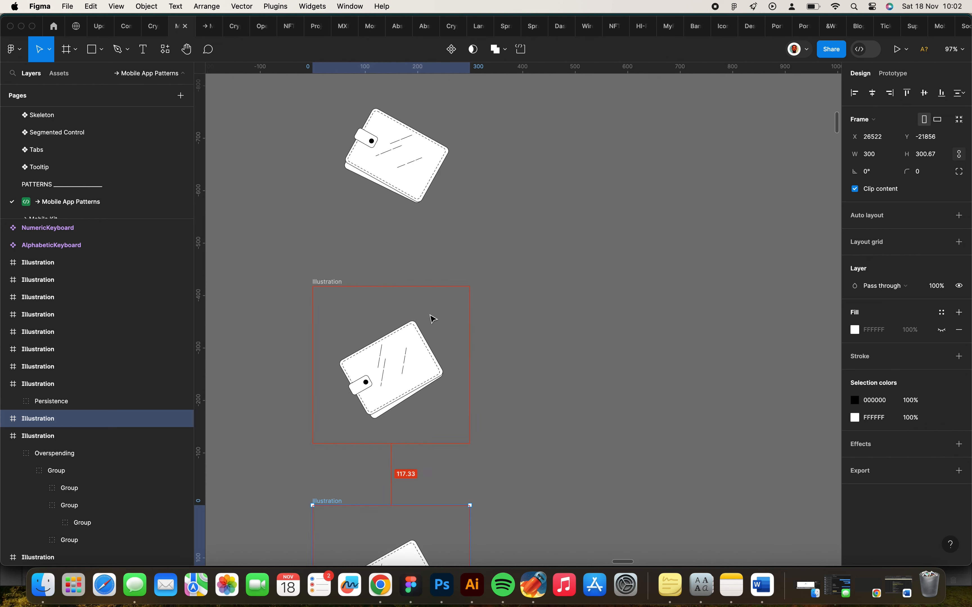
Set the rotation of the wallet group in the fifth frame to 180°
scroll(431, 318, down, 5)
click(389, 396)
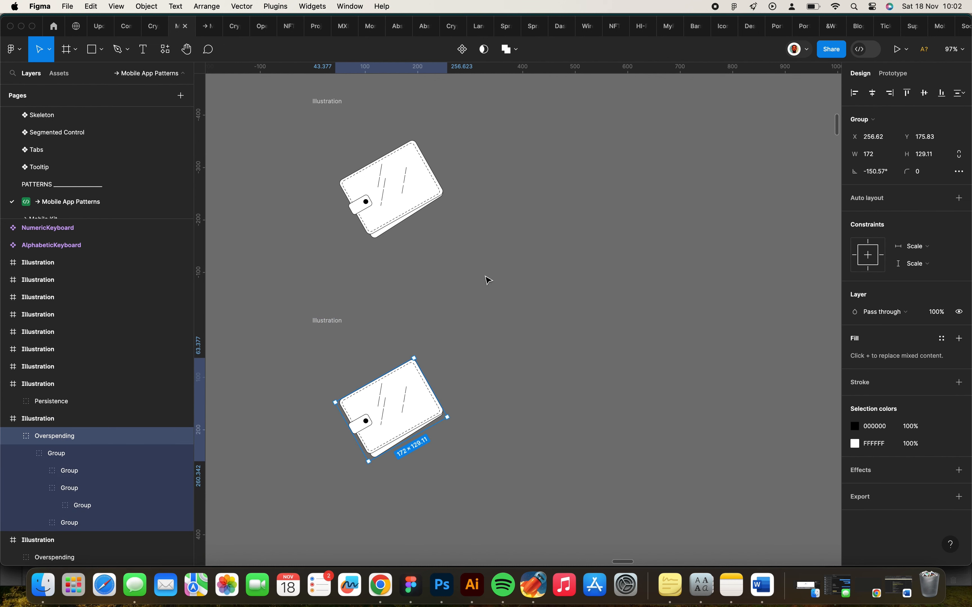
click(879, 175)
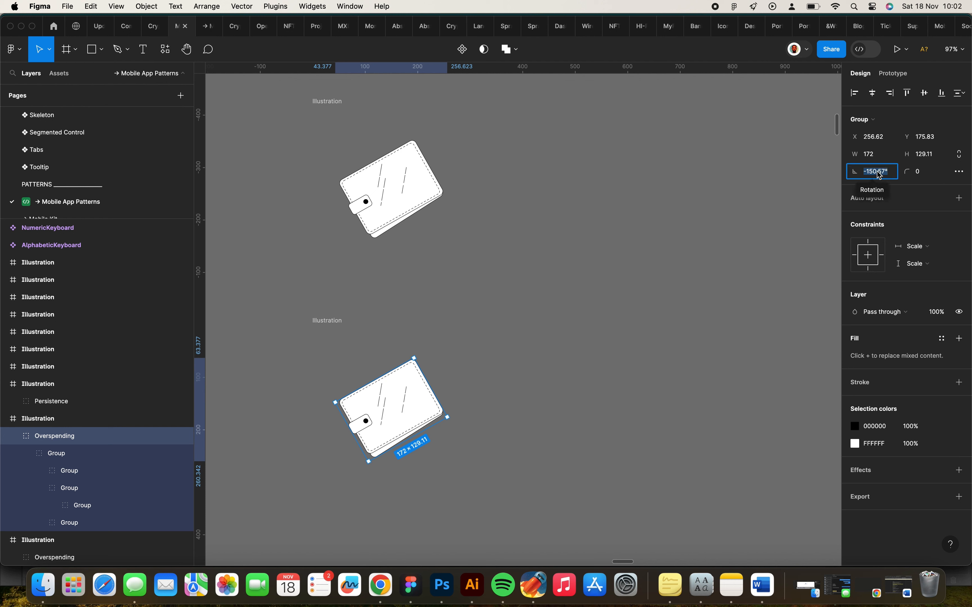
text(180)
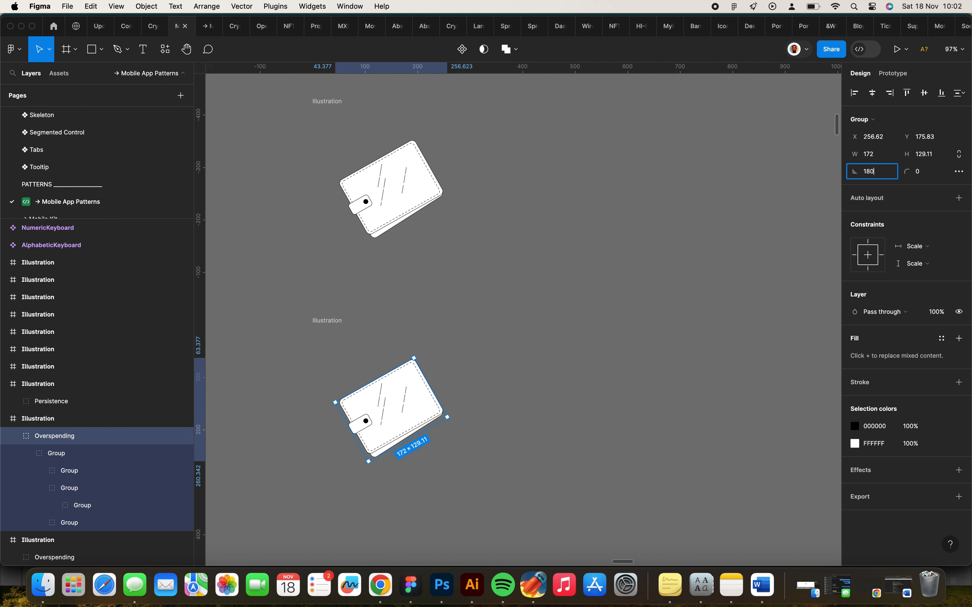
key(Return)
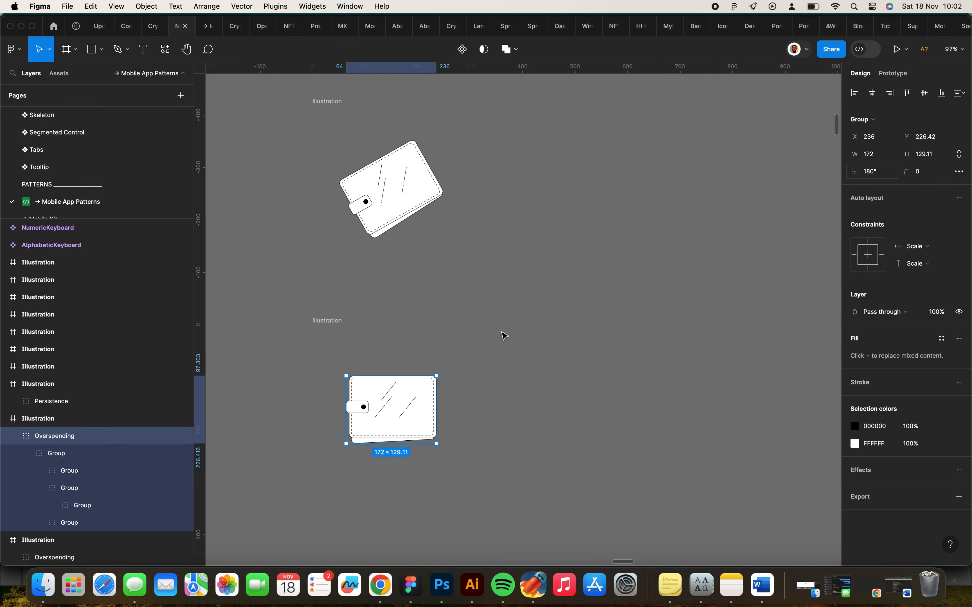
Move the hidden coin group in the fifth frame straight down by 50 to Y 258.72
click(78, 488)
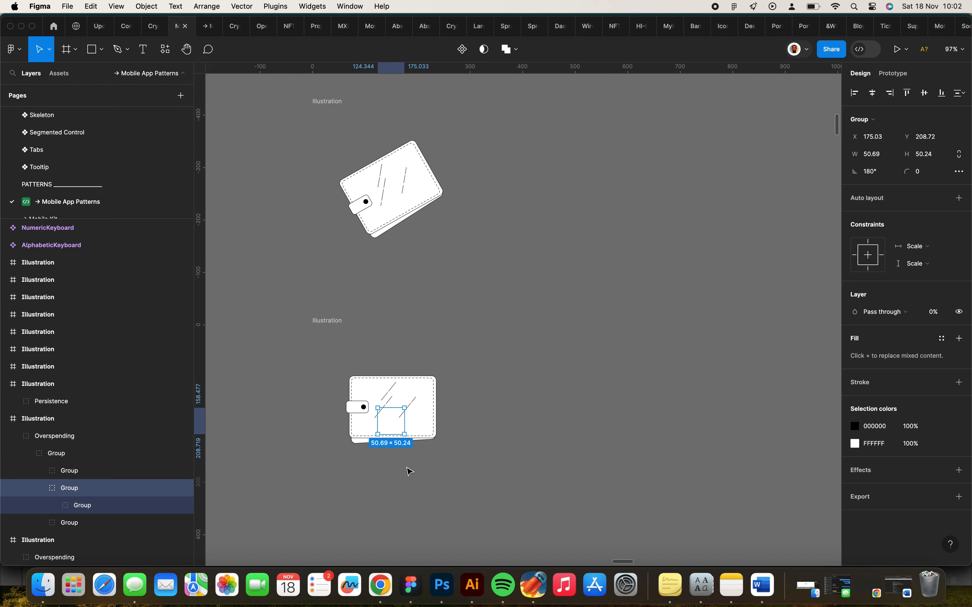
key(shift+Down)
key(shift+Down)
key(shift+Down)
key(shift+Down)
key(shift+Down)
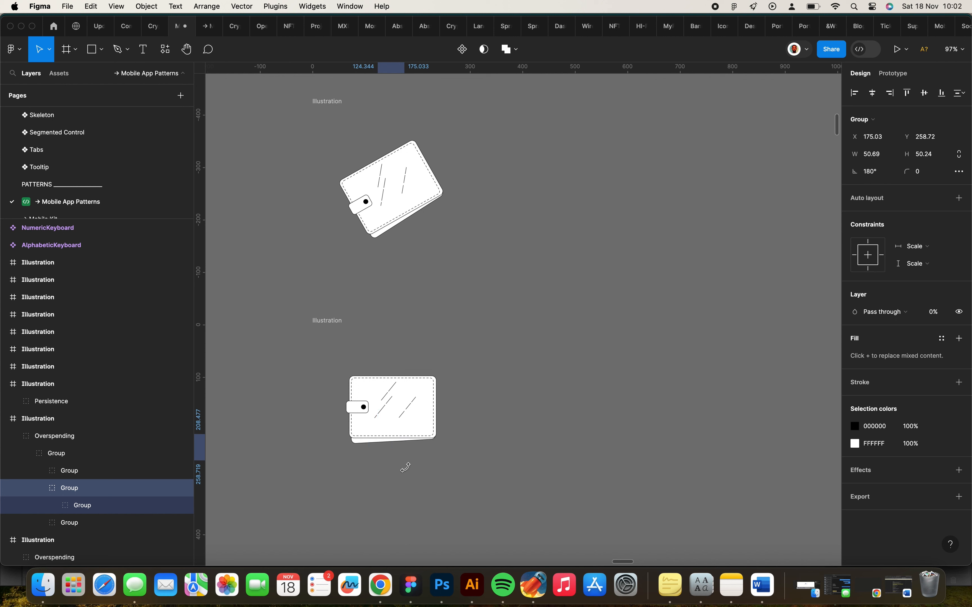
Set the fifth frame's coin group layer opacity to 100%
click(943, 316)
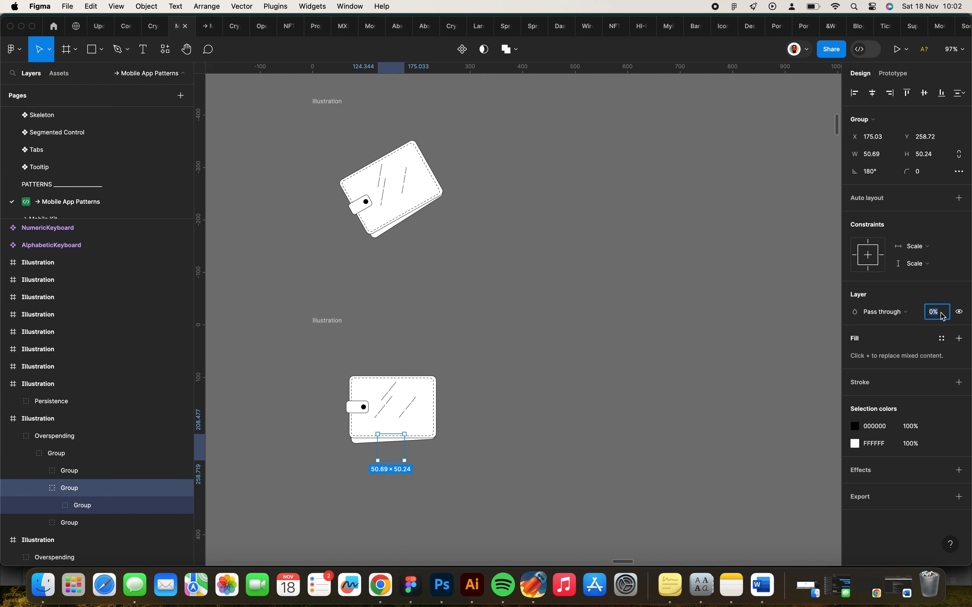
text(100)
key(Return)
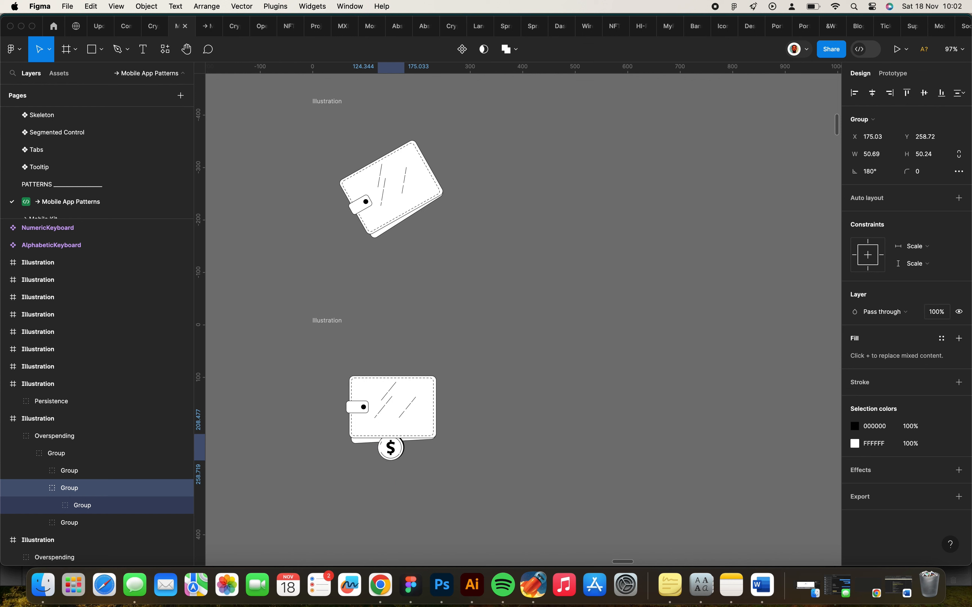
Move the coin group straight down to Y 298.72, clear of the wallet but inside the frame, and open its layer opacity value
key(shift+Down)
key(shift+Down)
key(shift+Down)
key(shift+Down)
key(shift+Down)
key(shift+Down)
key(shift+Down)
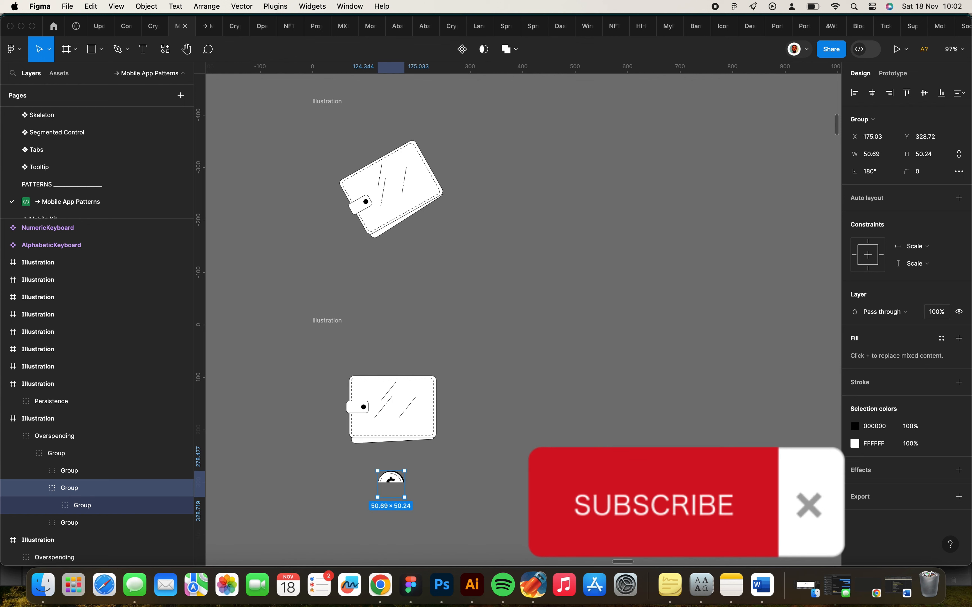
key(shift+Up)
key(shift+Up)
key(shift+Up)
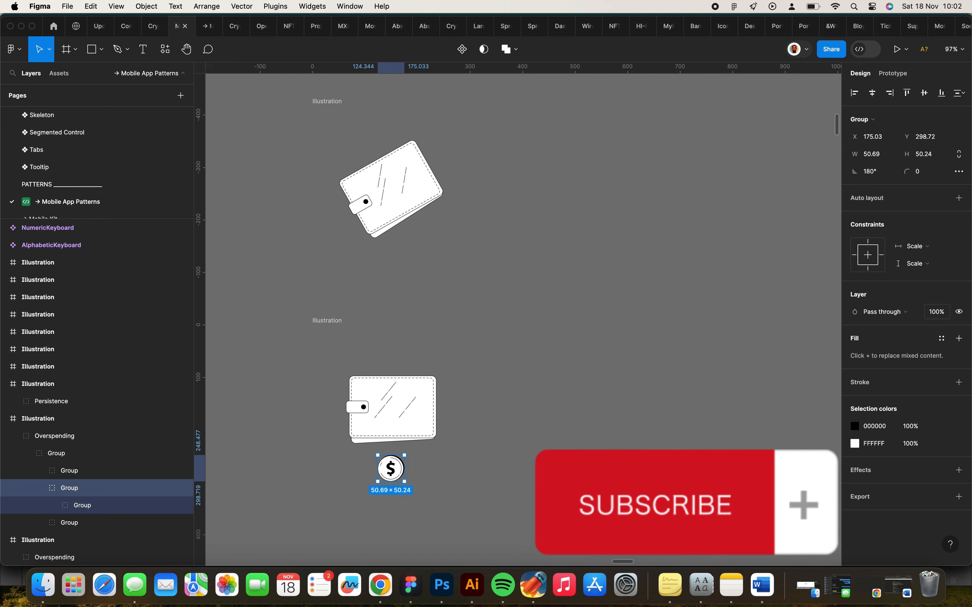
click(933, 316)
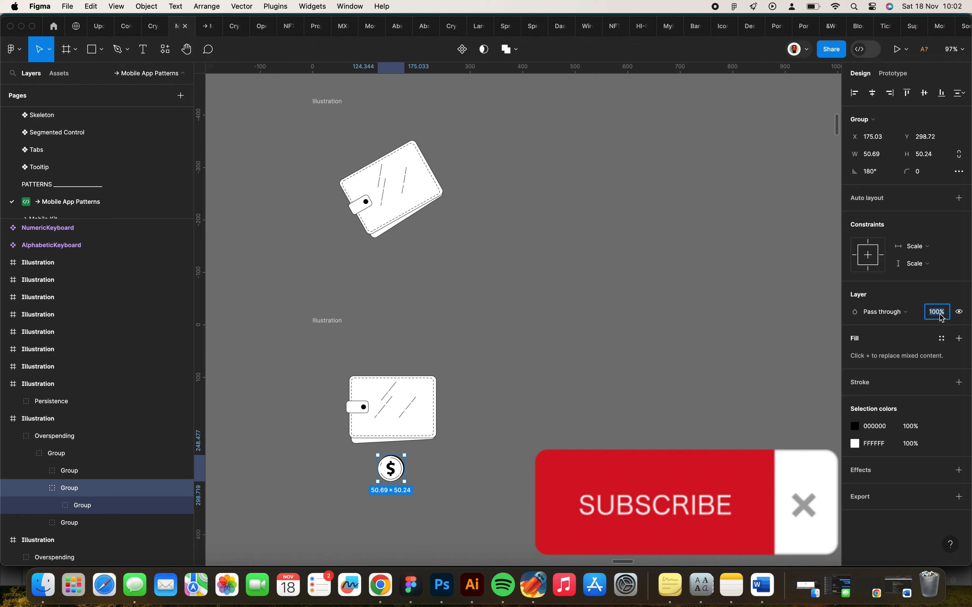
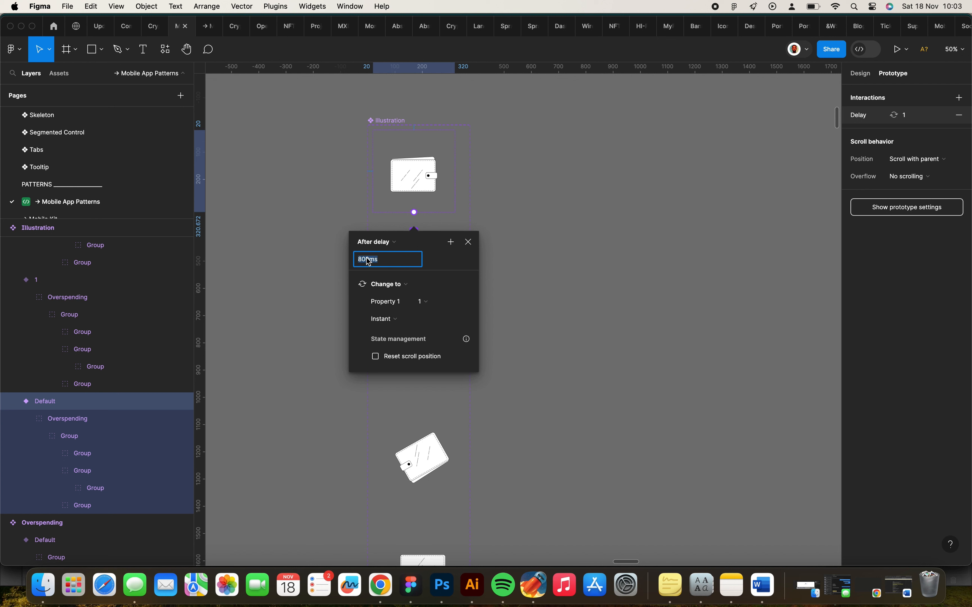
Set the transition from Default to variant 1 to a 300 ms delay with Smart animate and Gentle easing
text(300)
click(396, 320)
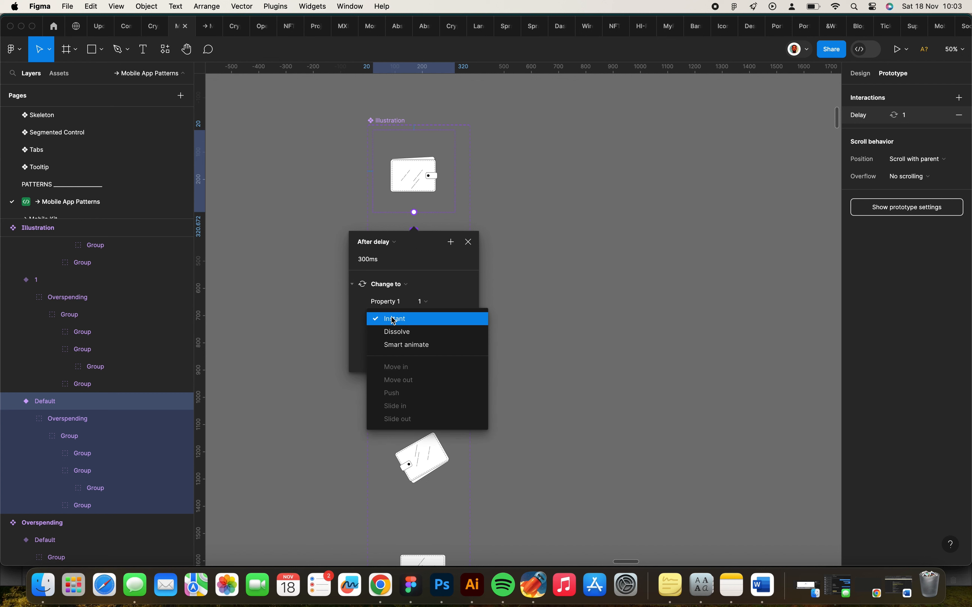
click(395, 345)
click(393, 338)
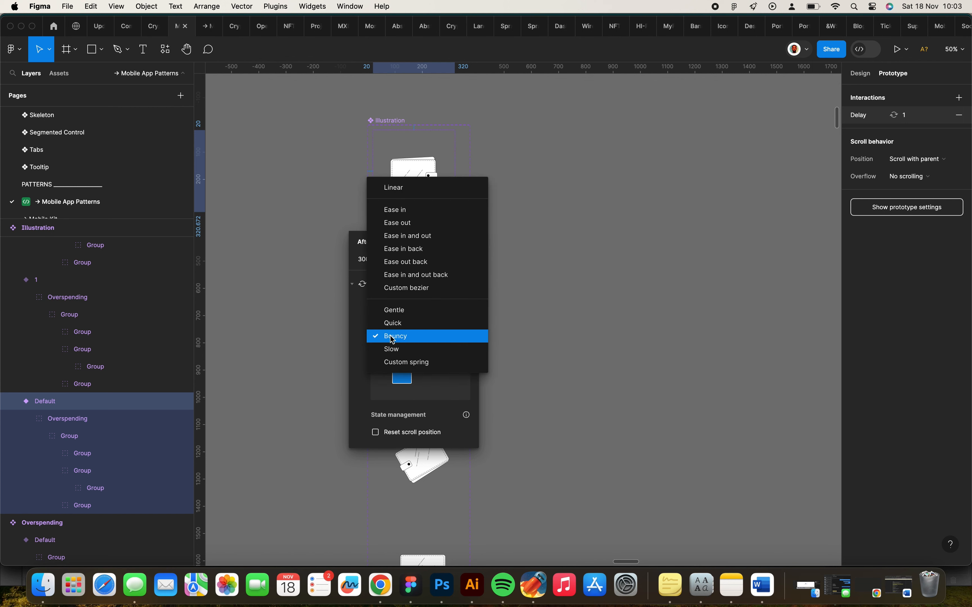
click(402, 314)
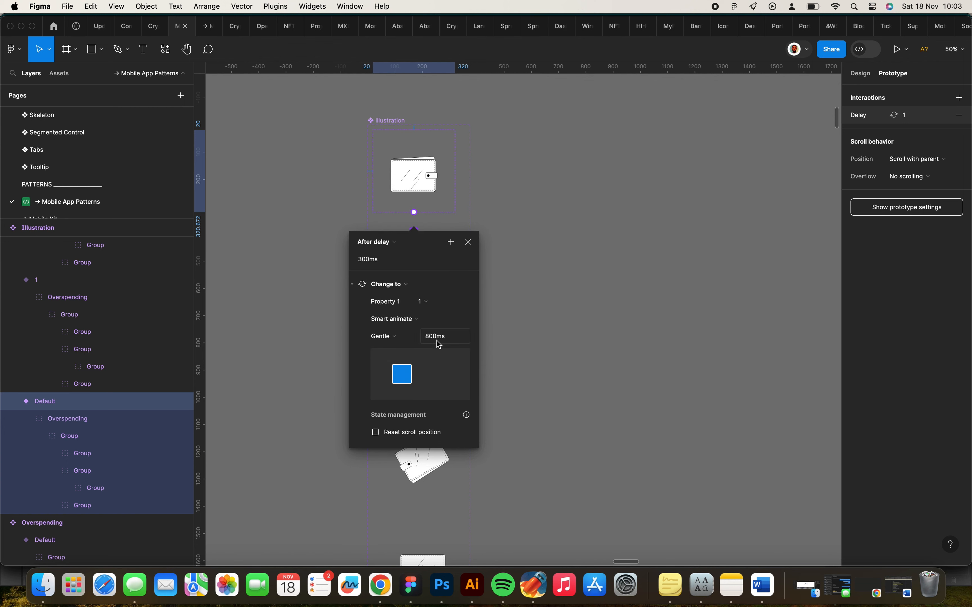
drag(433, 259, 292, 160)
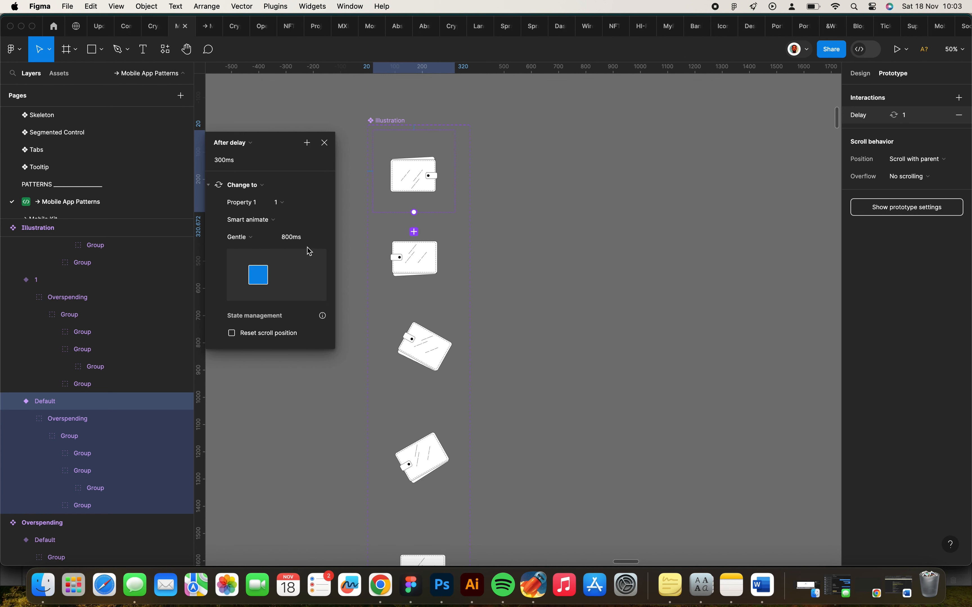
Link variant 1 to variant 2 with an After delay trigger of 300 ms
click(426, 284)
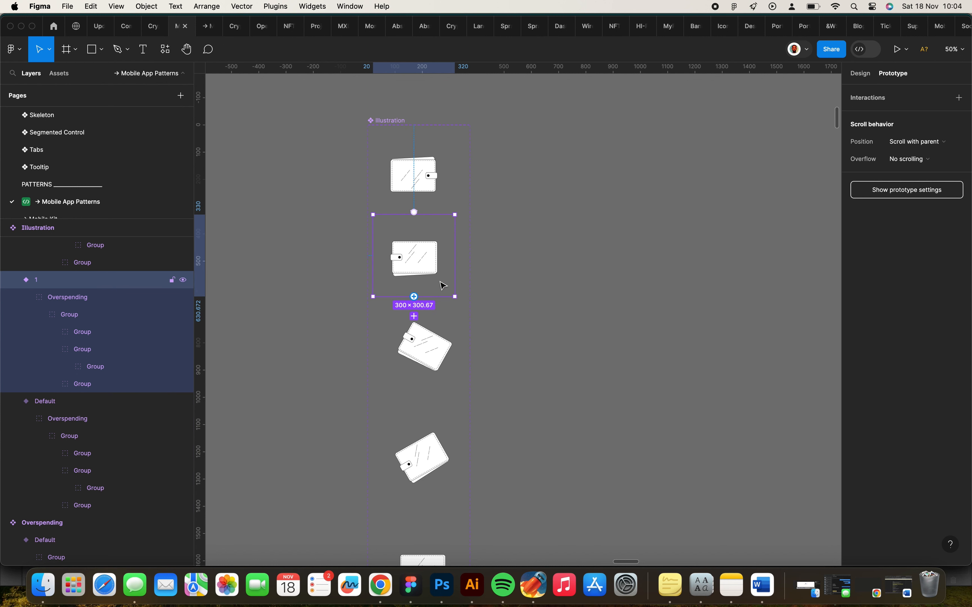
drag(418, 301, 405, 330)
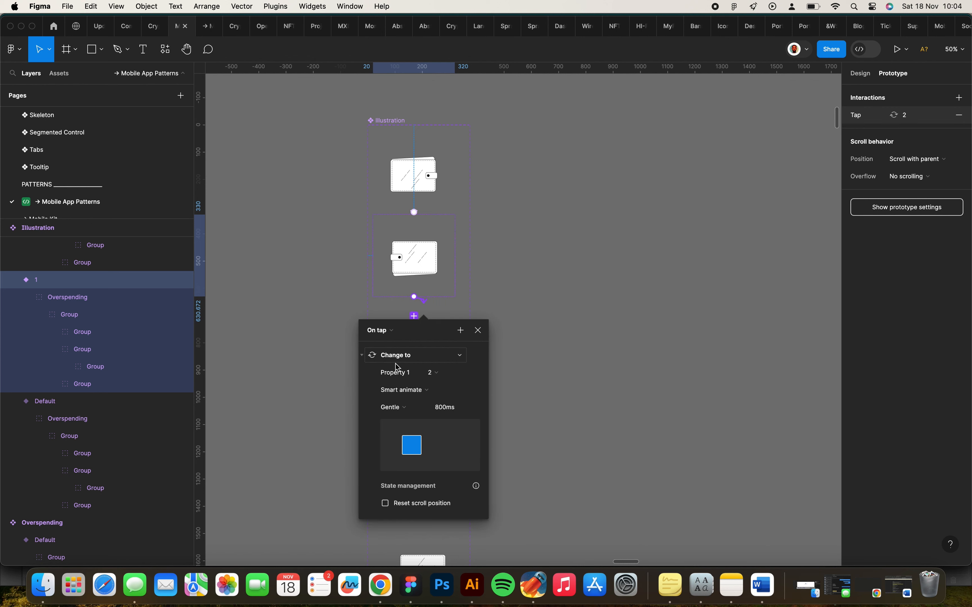
click(385, 332)
click(393, 465)
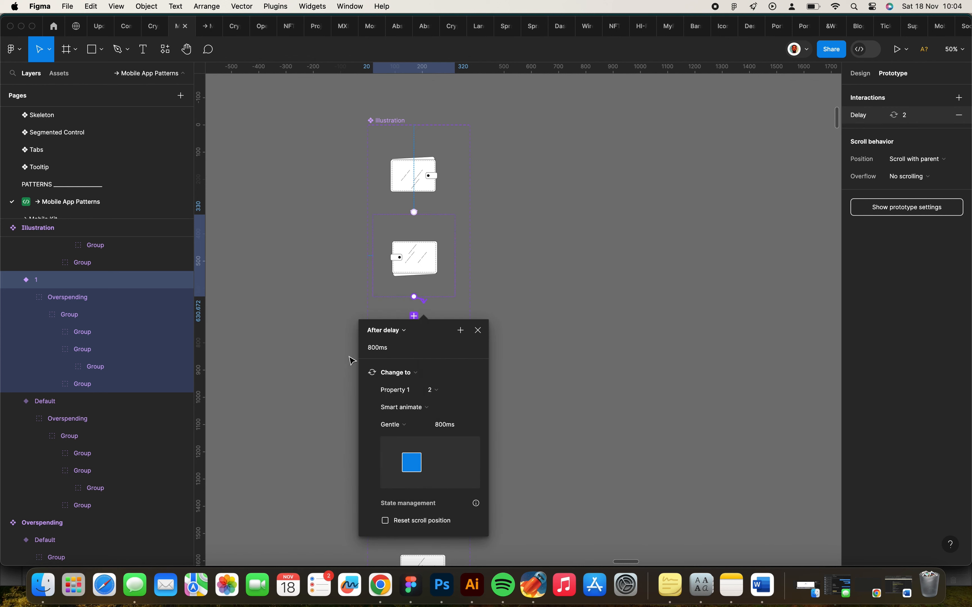
click(391, 353)
text(300)
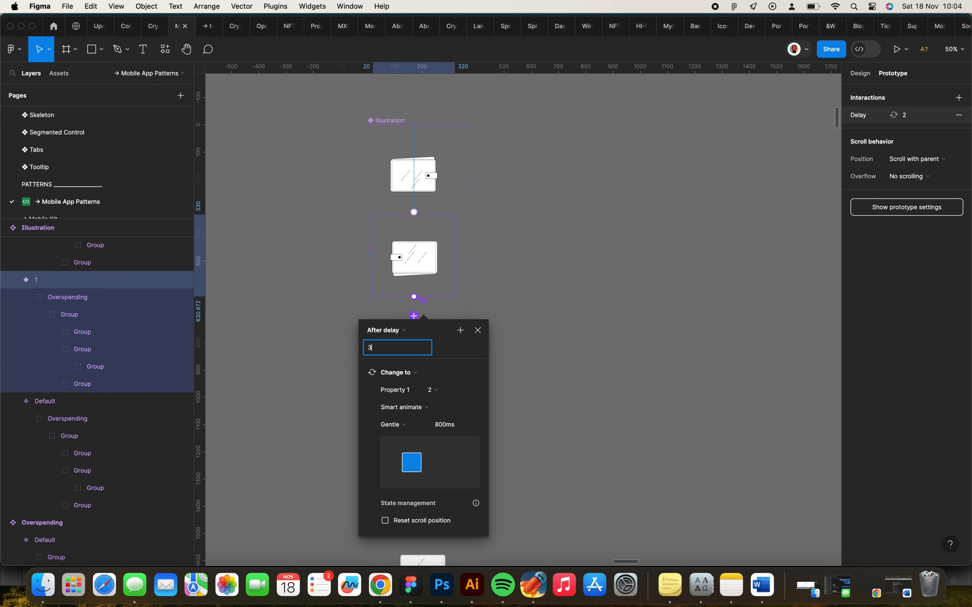
Set the easing of the transition from variant 1 to variant 2 to Bouncy and open its duration value
click(408, 426)
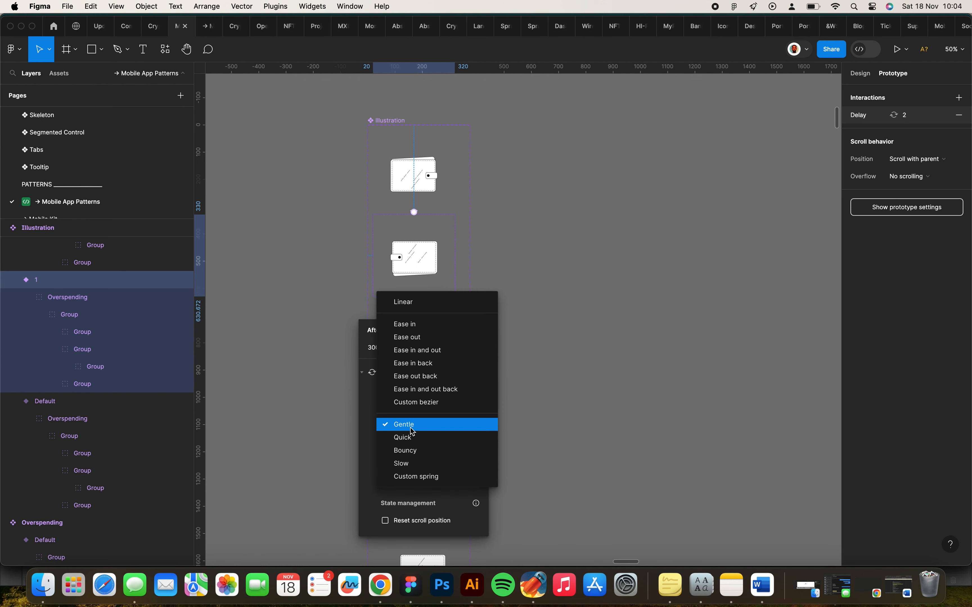
click(417, 458)
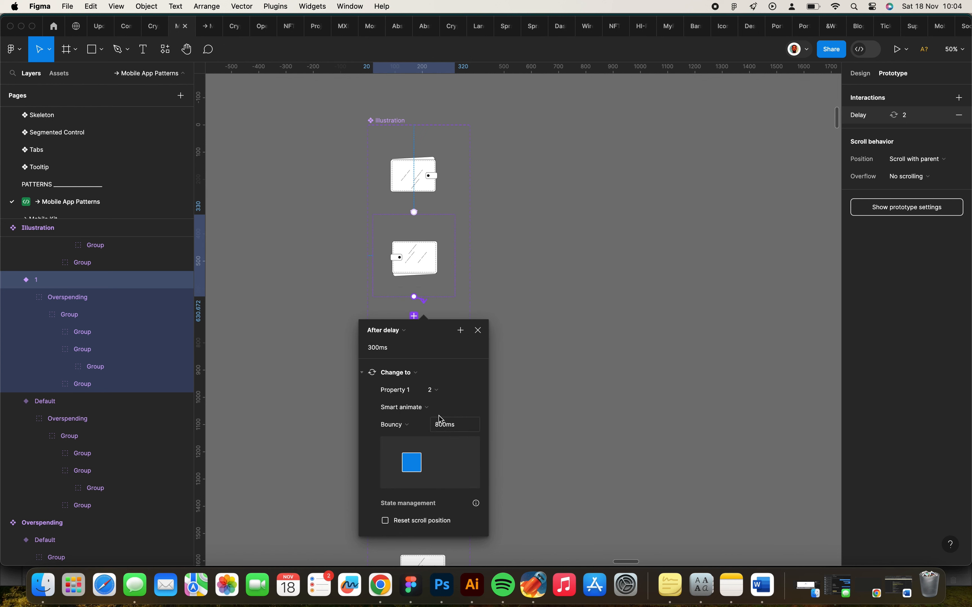
drag(437, 336, 321, 227)
click(332, 325)
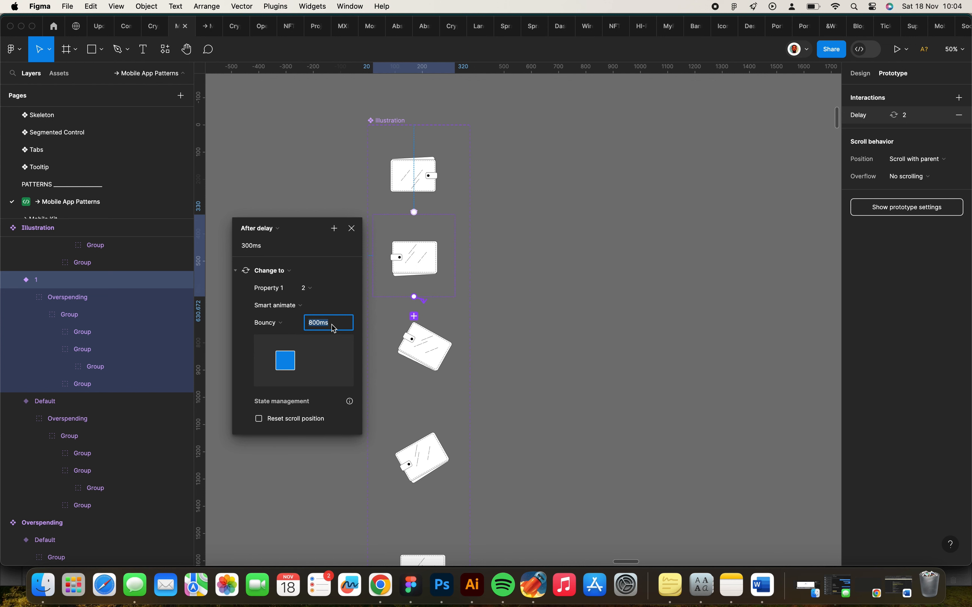
Link variant 2 to variant 3 with an After delay trigger of 300 ms
click(427, 371)
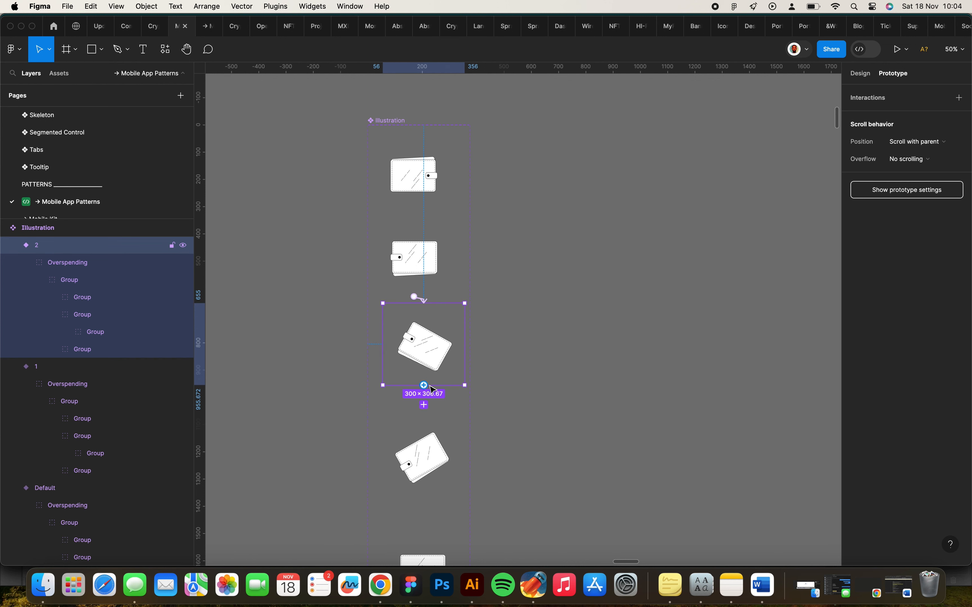
drag(425, 388, 406, 448)
click(398, 446)
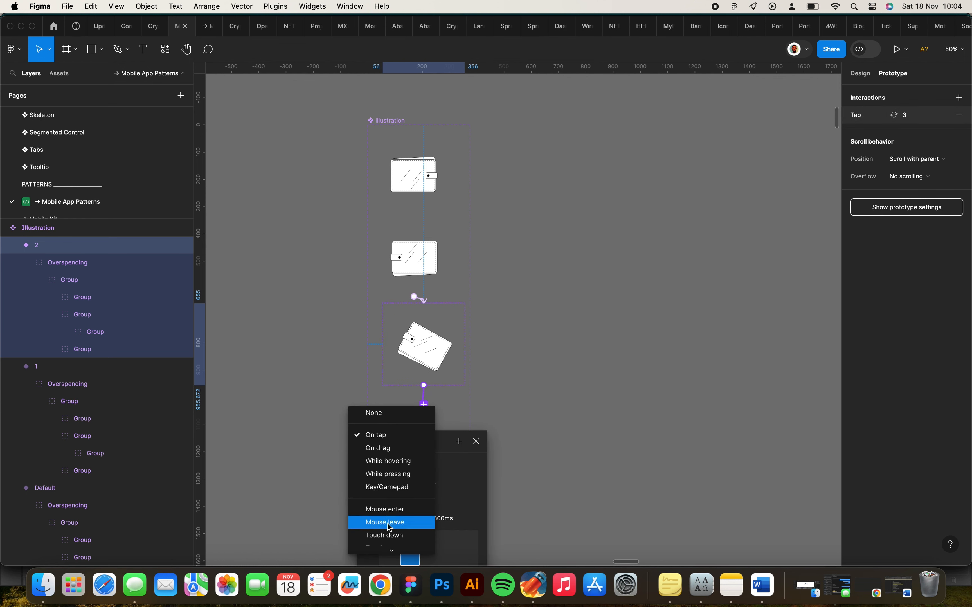
click(393, 545)
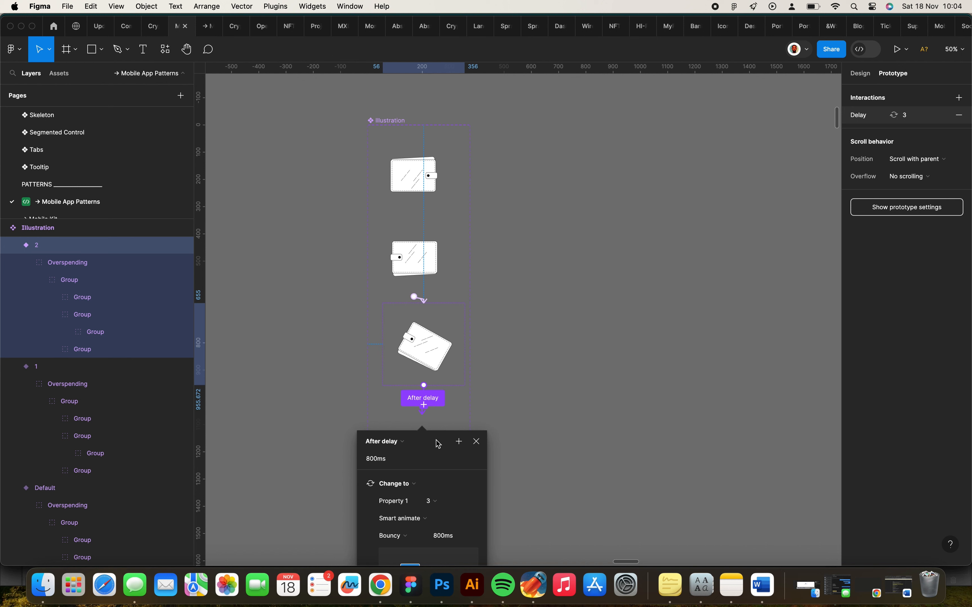
click(280, 284)
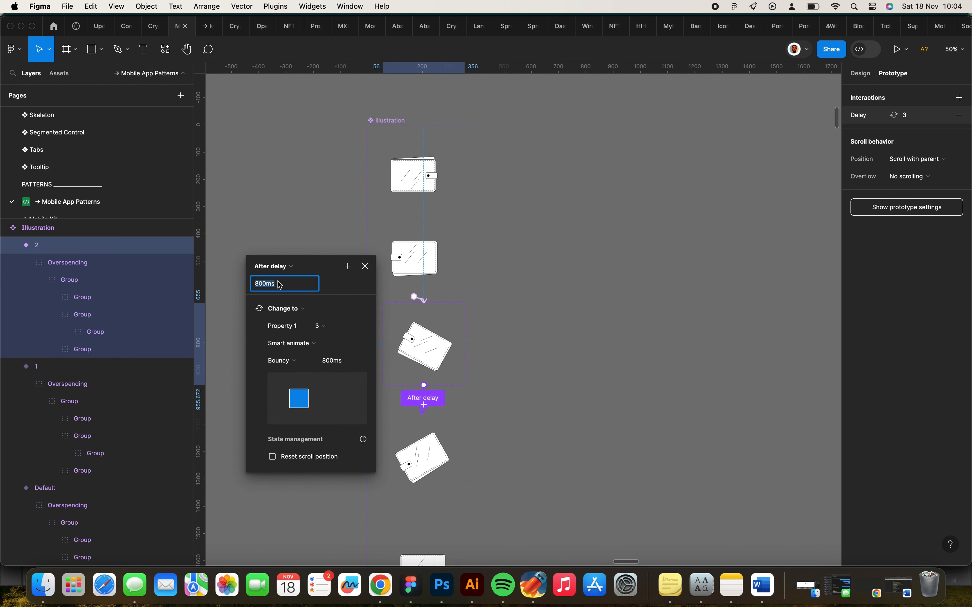
text(300)
key(Return)
Link variant 3 to variant 4 with an After delay trigger of 300 ms
scroll(466, 478, down, 3)
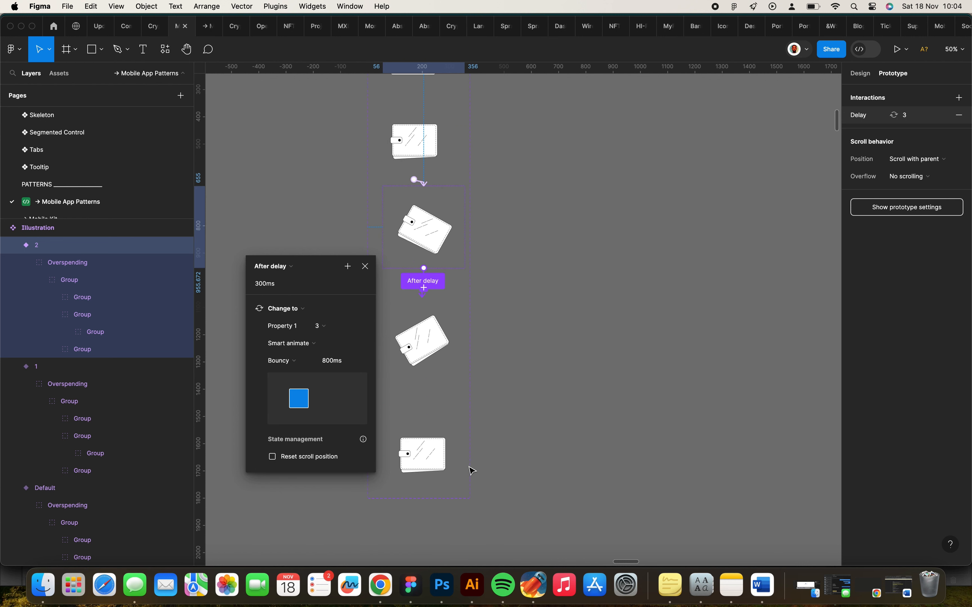
click(421, 344)
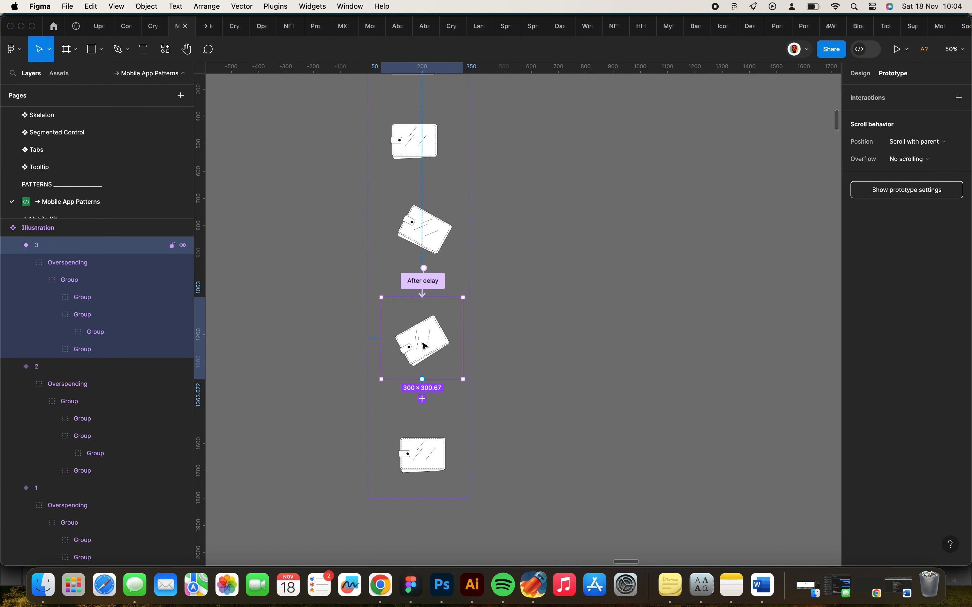
drag(412, 409, 389, 437)
click(375, 441)
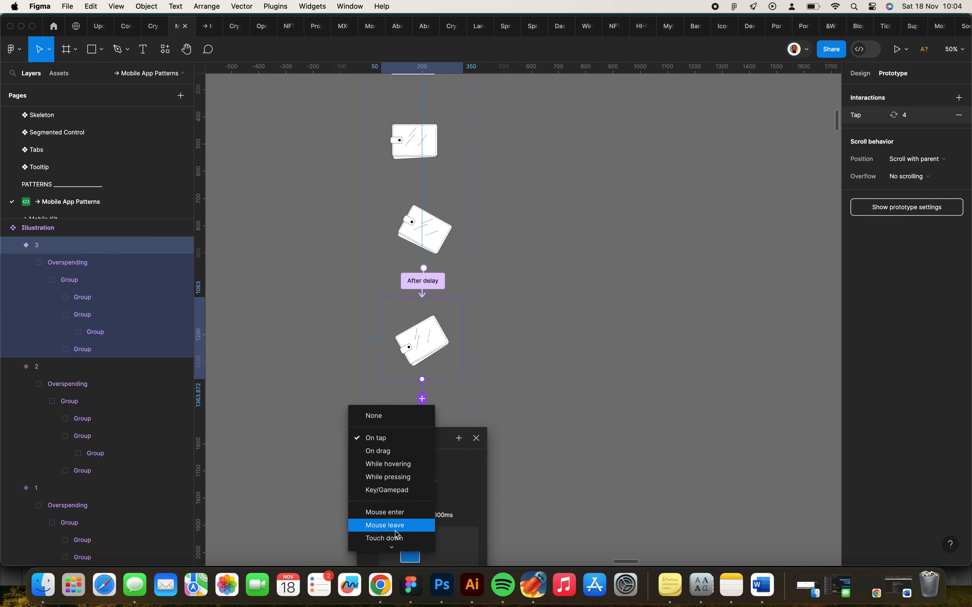
scroll(401, 530, down, 2)
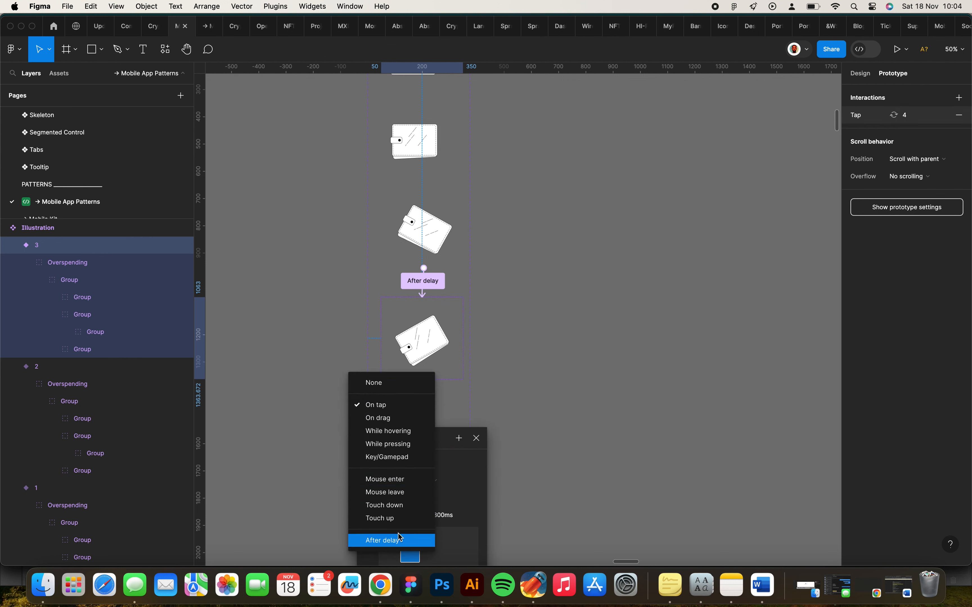
click(399, 543)
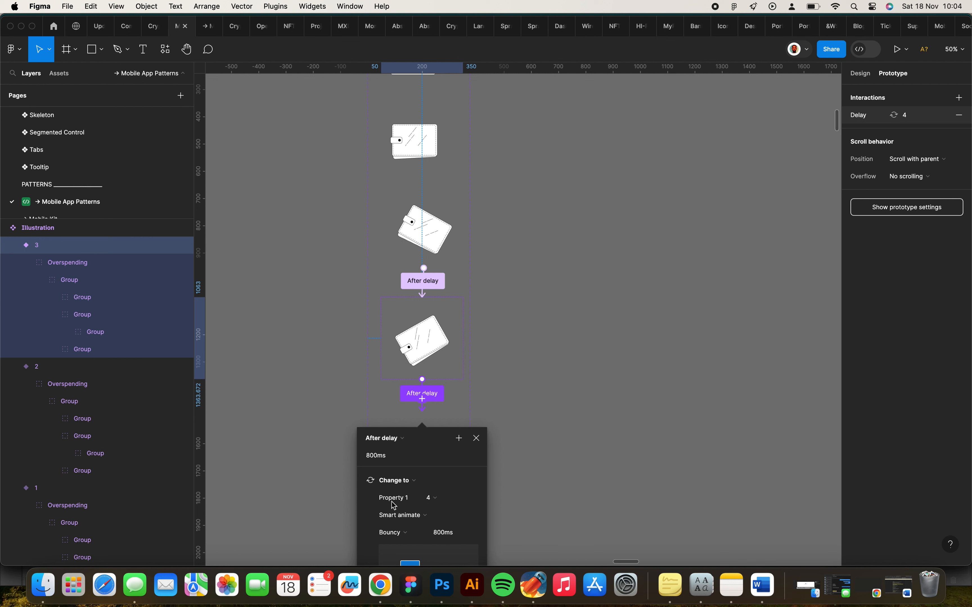
click(378, 460)
text(300)
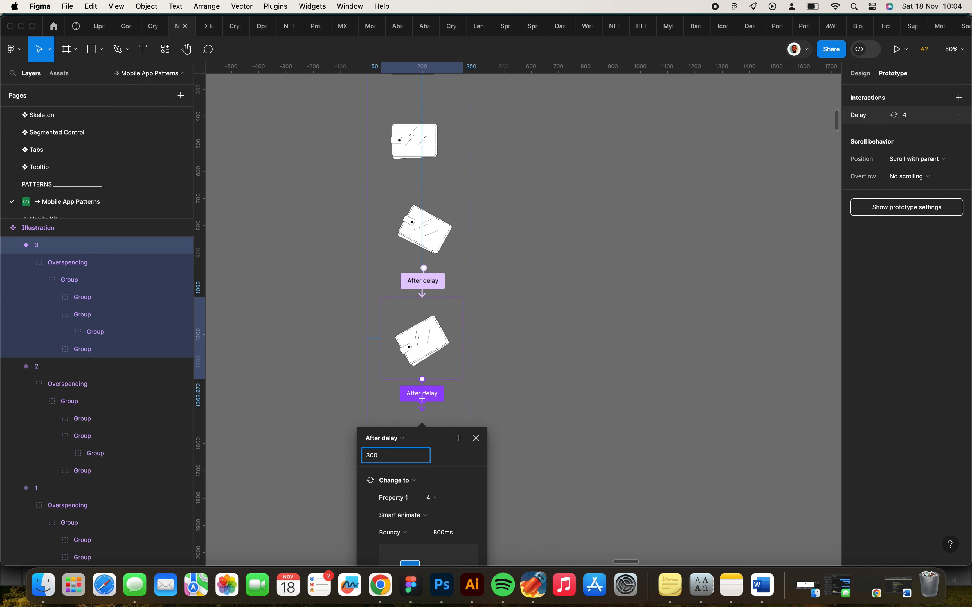
key(Return)
drag(433, 439, 230, 218)
Link variant 4 back to the Default variant with an After delay trigger of 300 ms
click(430, 456)
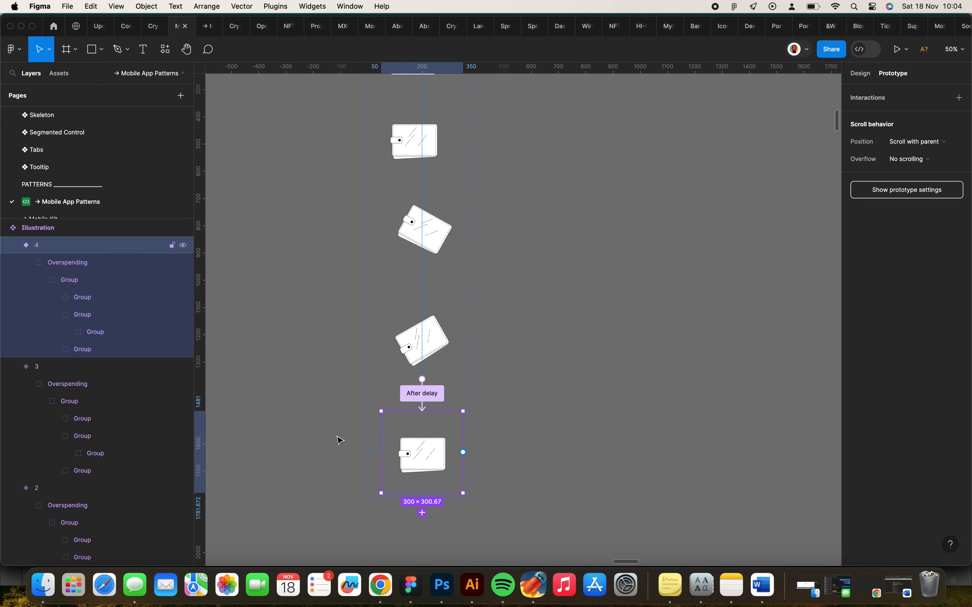
drag(463, 453, 425, 277)
scroll(426, 281, down, 5)
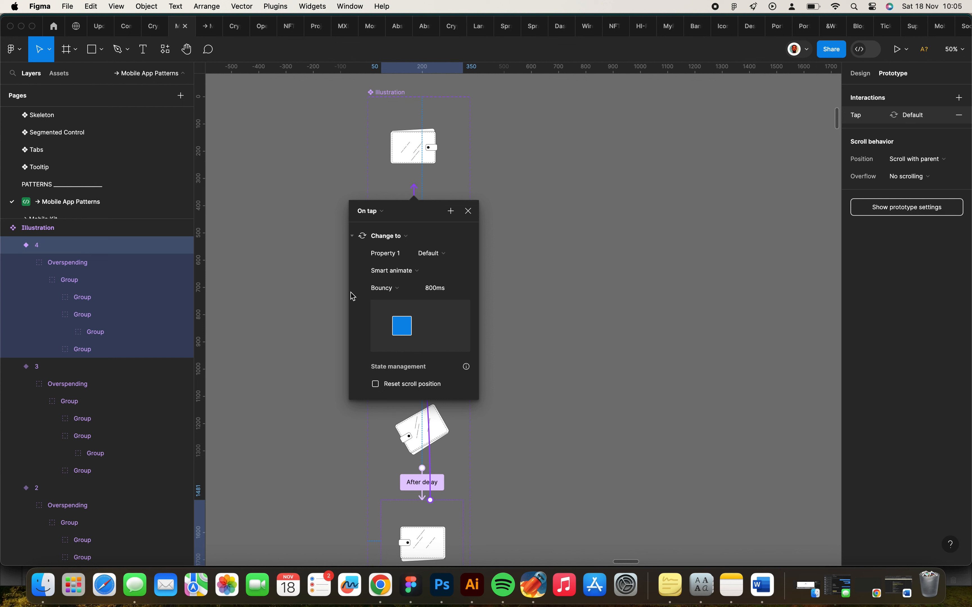
click(371, 216)
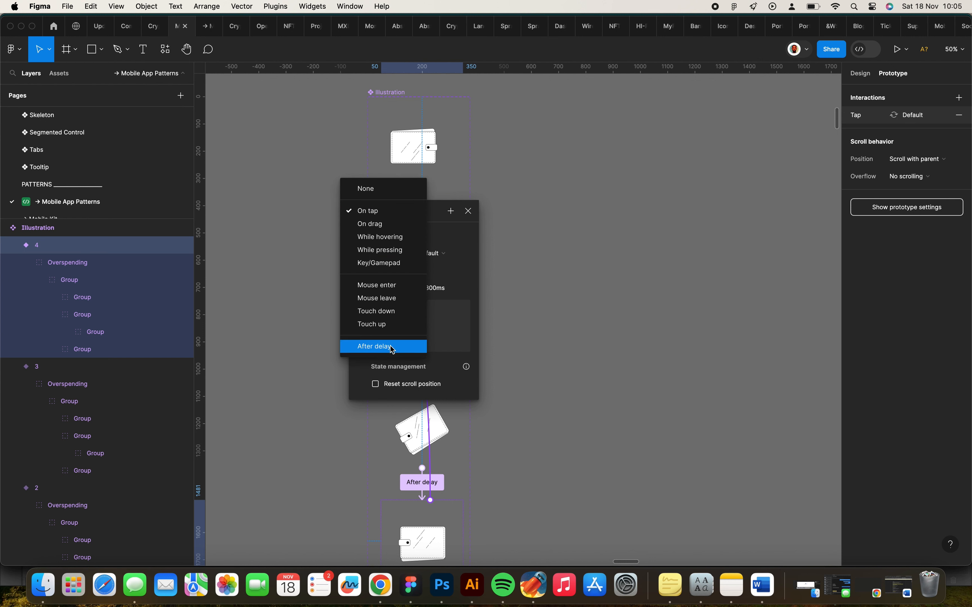
click(391, 345)
click(374, 236)
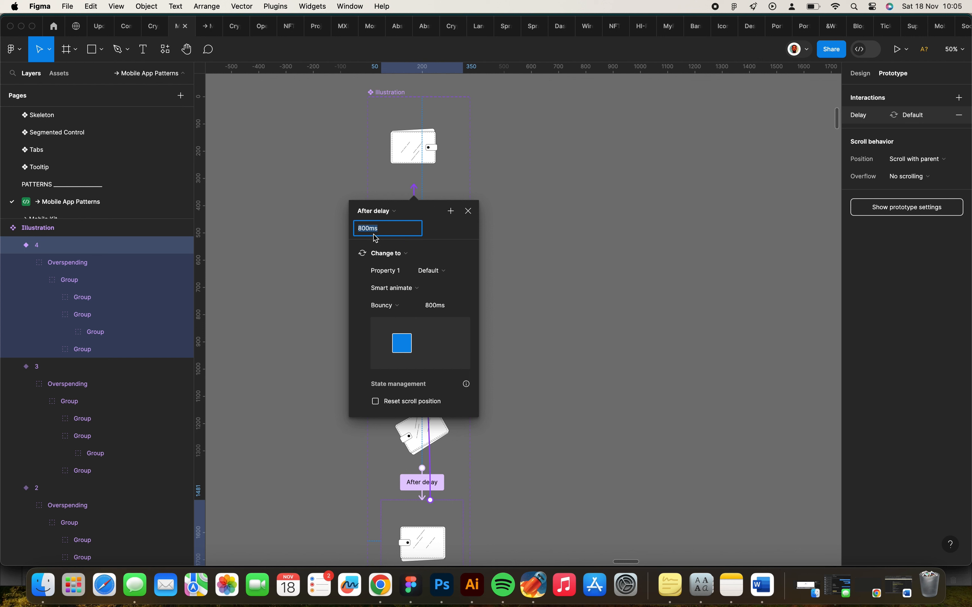
text(300)
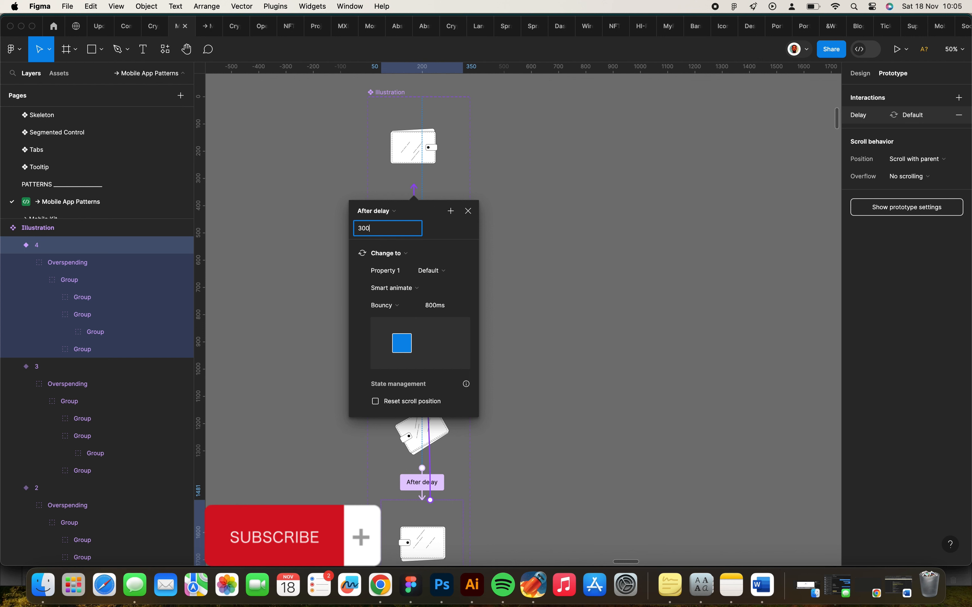
Set the animation of the transition from variant 4 back to Default to Instant and select the Default variant
click(419, 289)
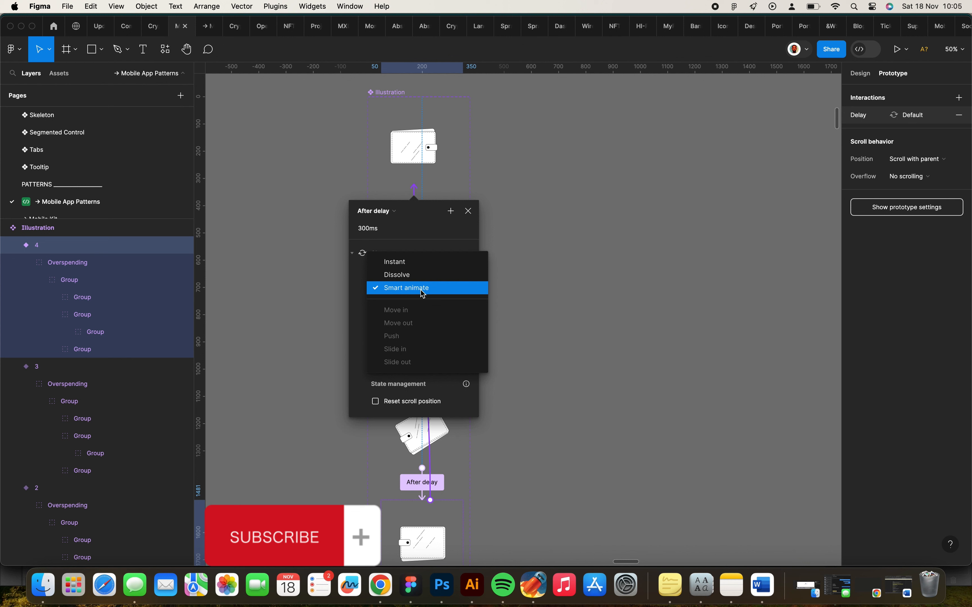
click(422, 266)
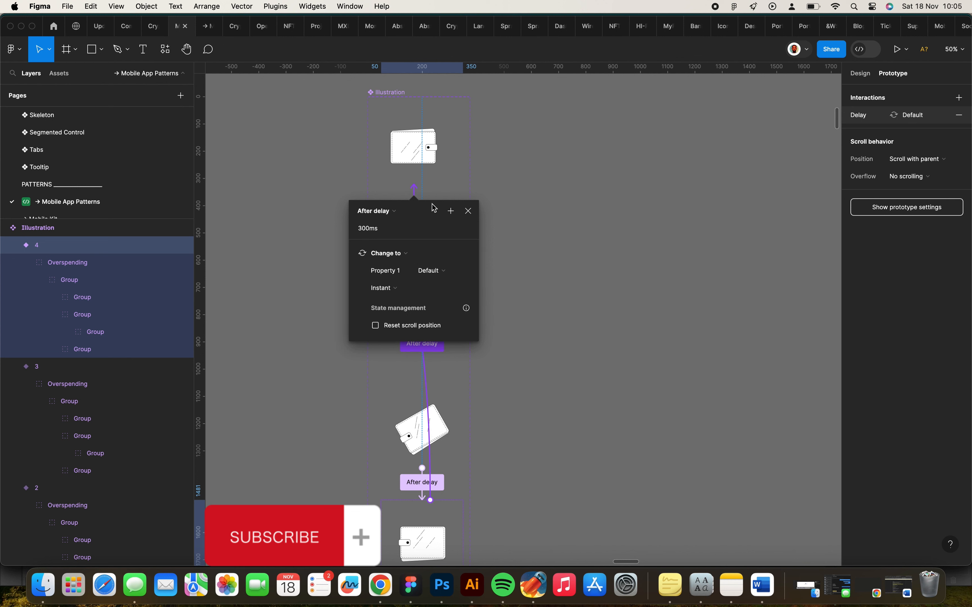
drag(435, 212, 313, 199)
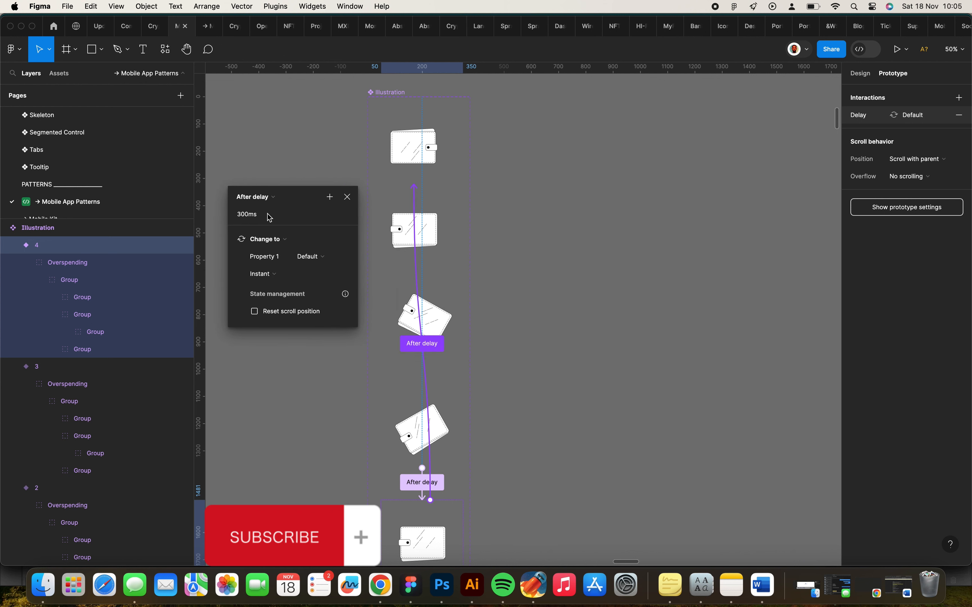
click(400, 146)
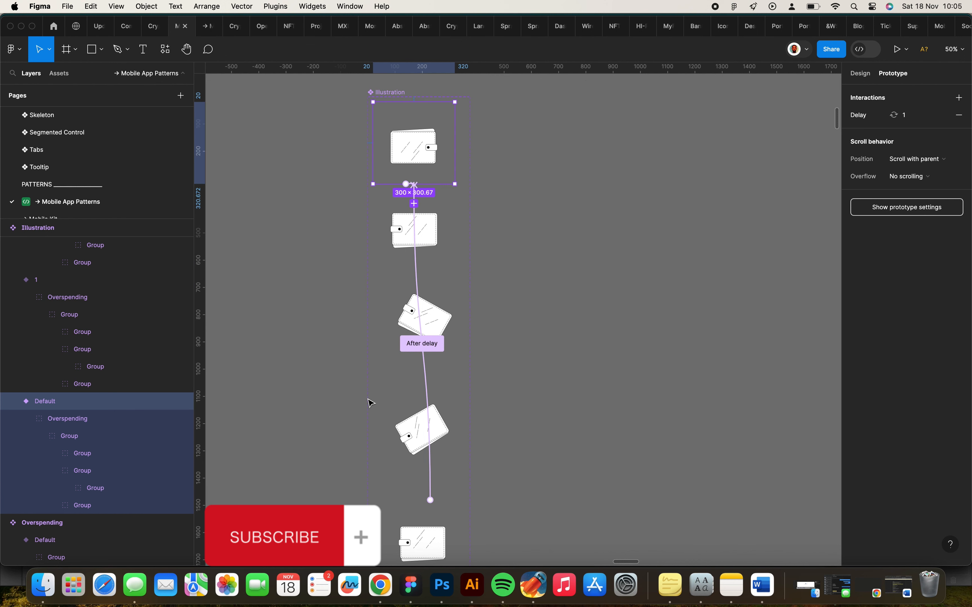
Enter the security PIN in the prototype preview and authorize the transaction to play the wallet animation
click(506, 298)
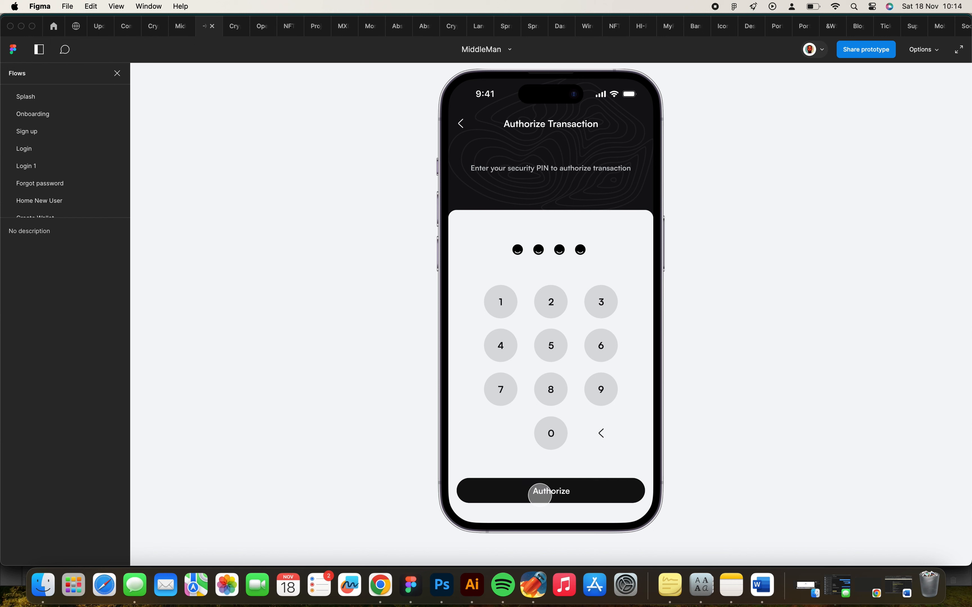
click(538, 494)
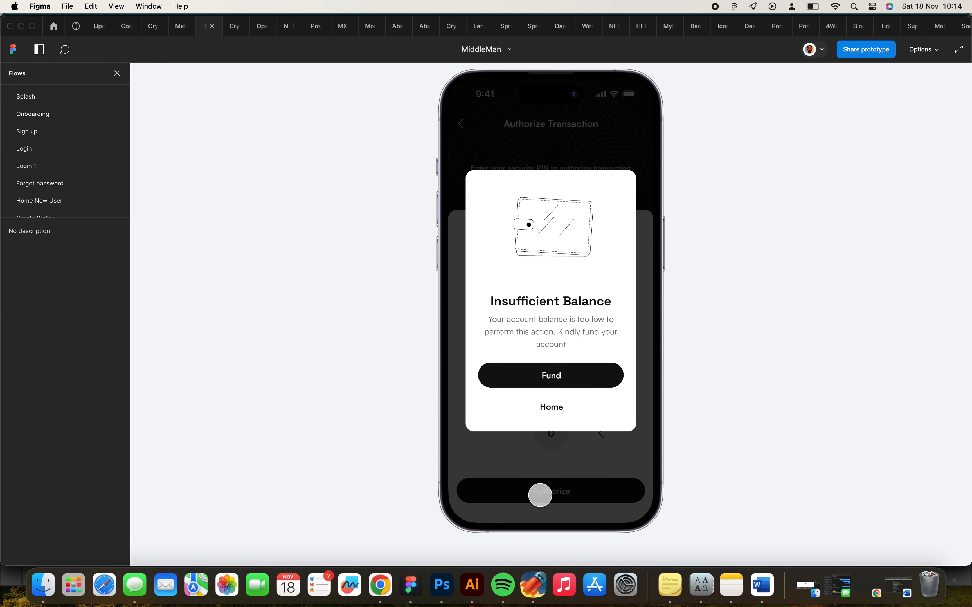